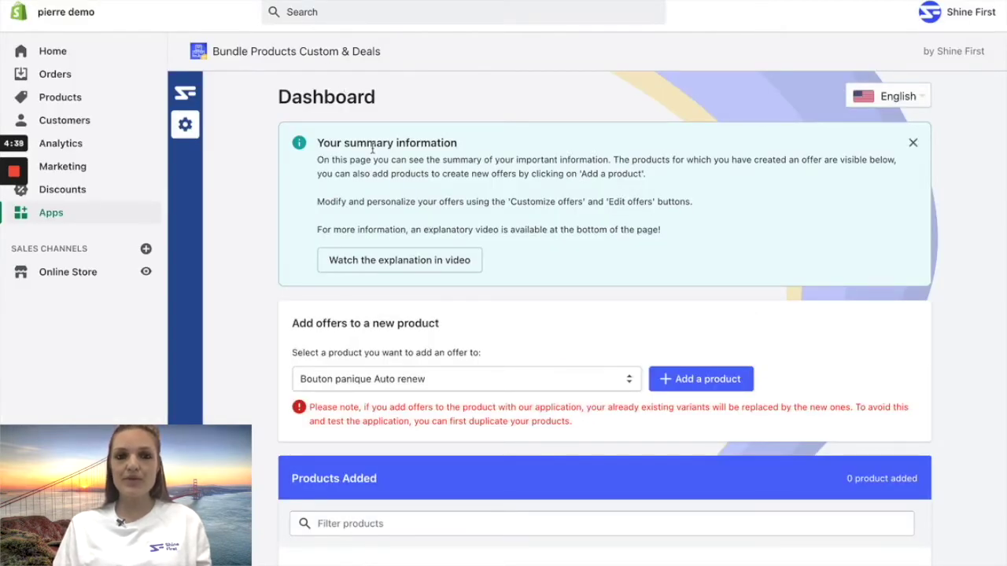
Pick T-Shirt from the store product dropdown and add it to the products with offers.
scroll(374, 153, "down", 1)
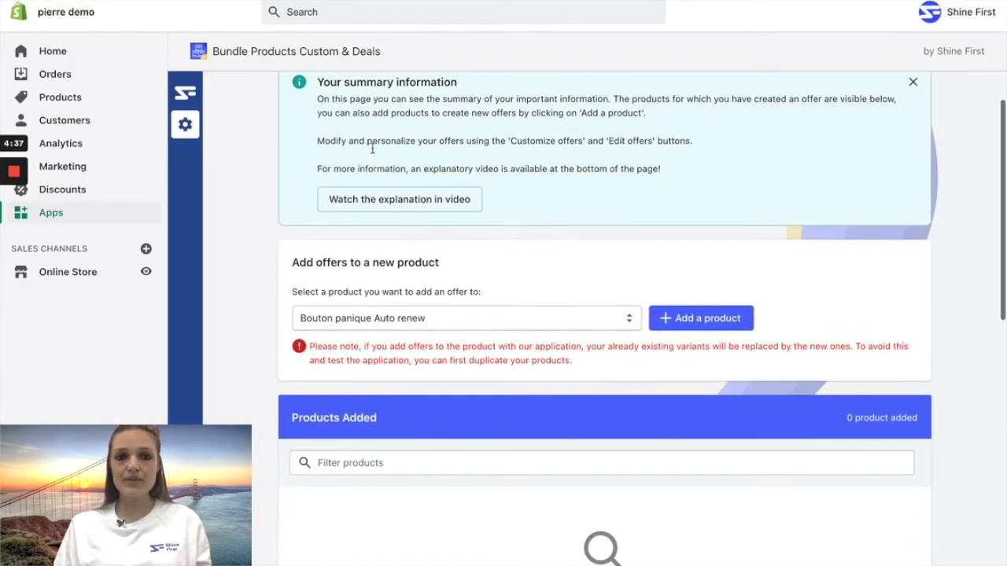
left_click(443, 322)
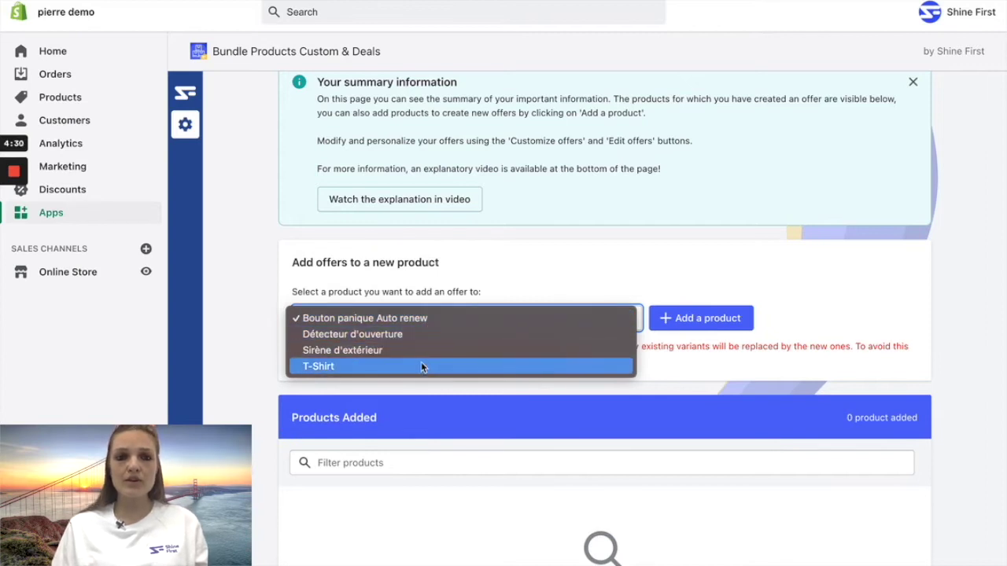
left_click(421, 365)
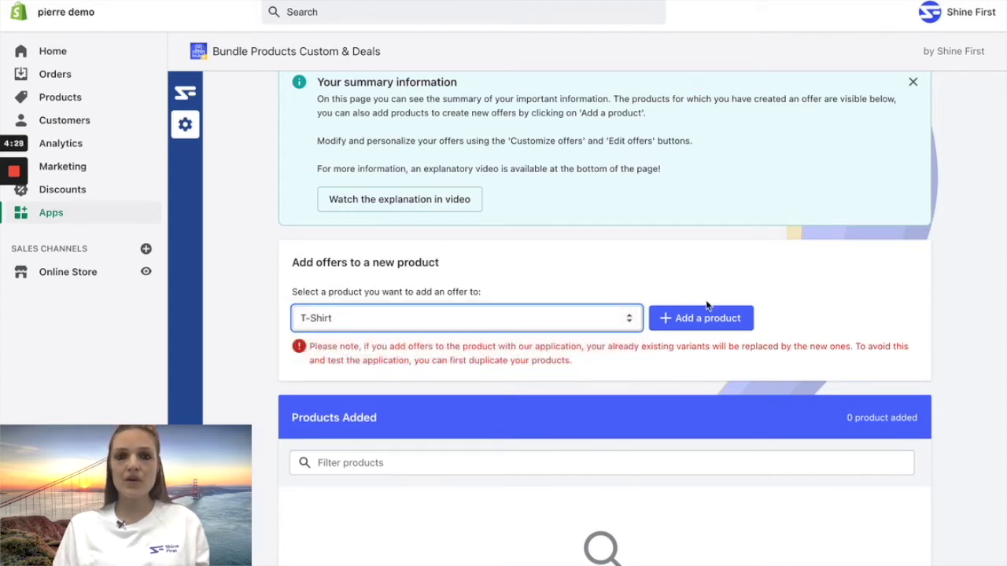
left_click(713, 323)
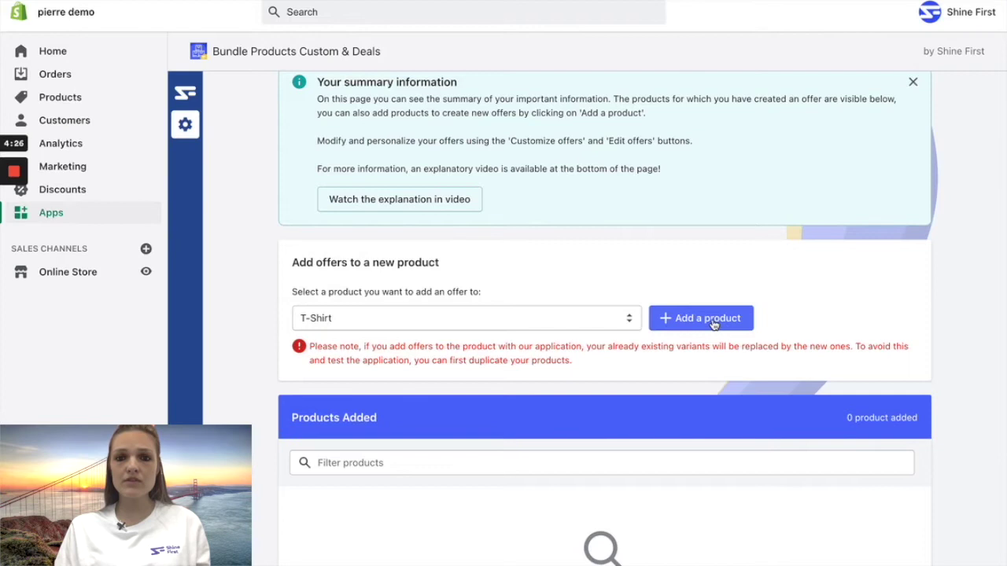
scroll(713, 324, "down", 2)
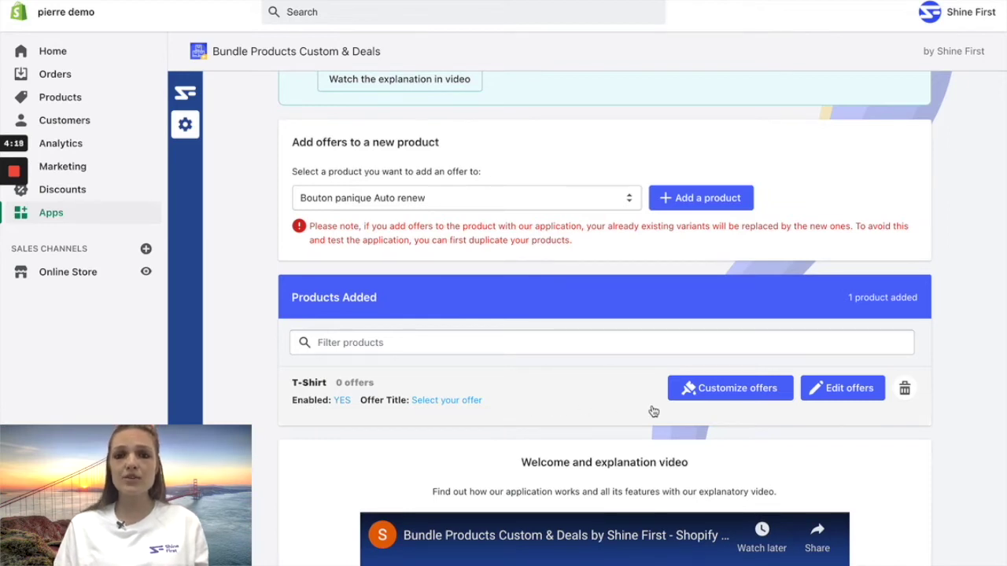
Name the T-Shirt offer group 'T Shirt Bundle 1' and set Enable the offer to No.
left_click(838, 399)
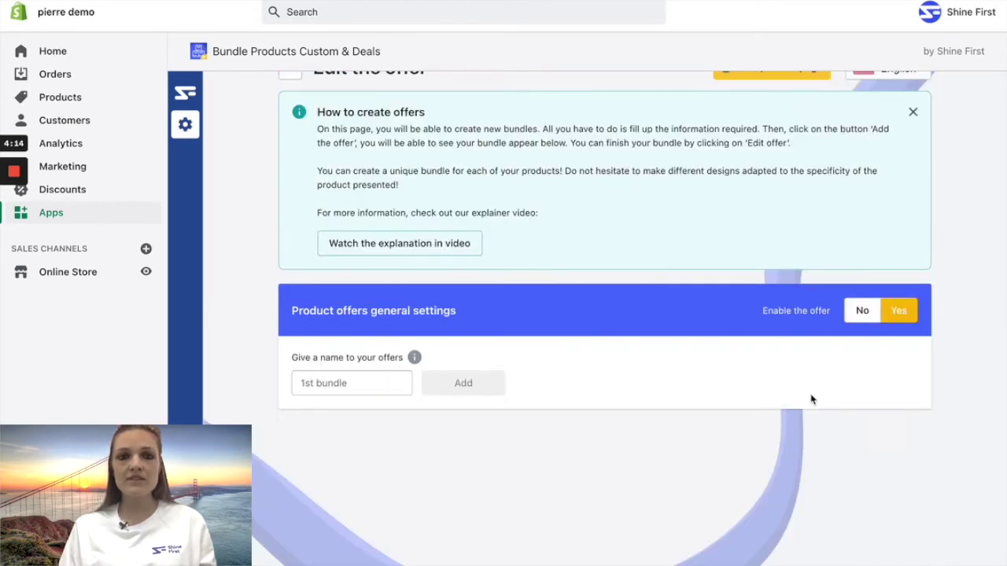
left_click(343, 377)
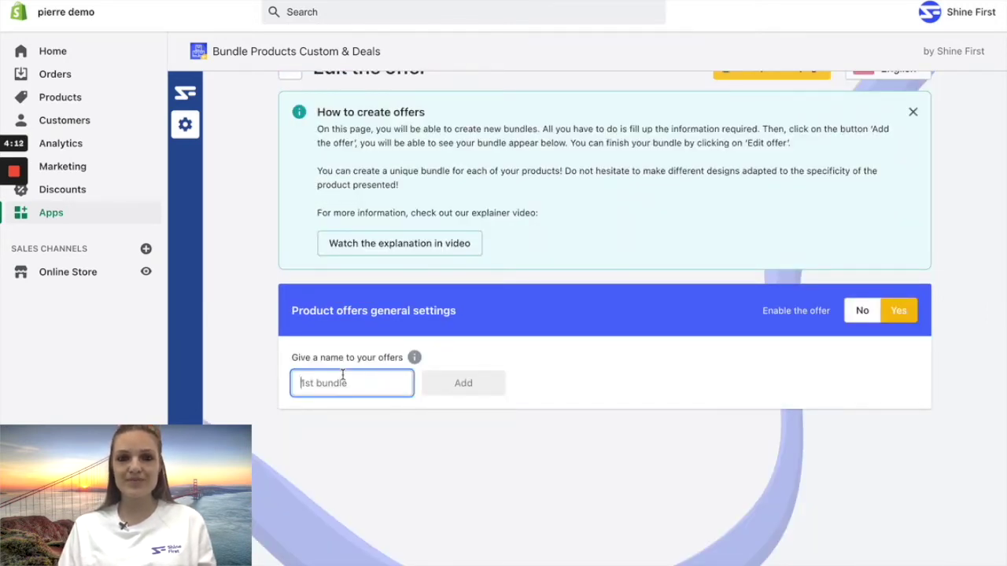
type("T Shirt")
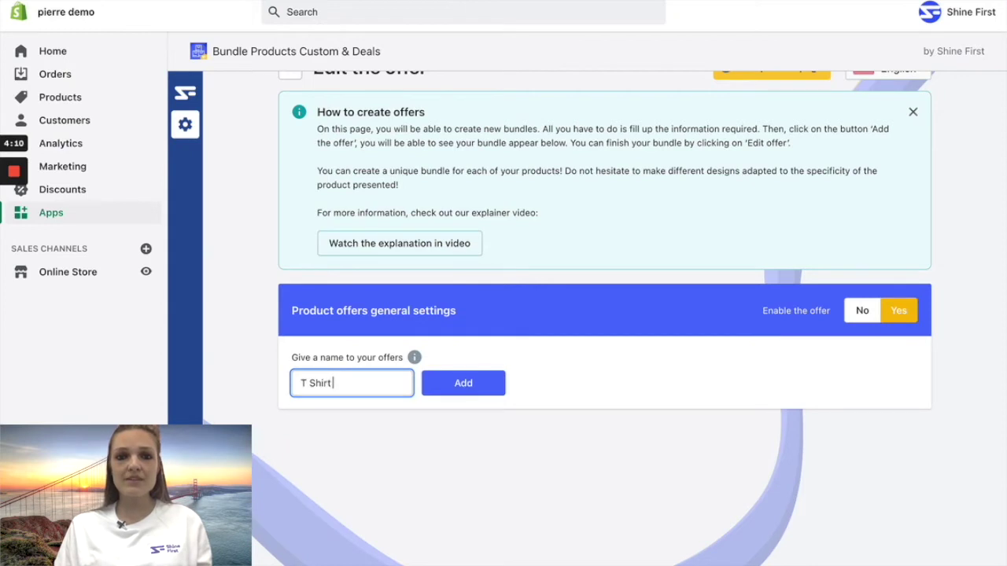
type(" Bundle ")
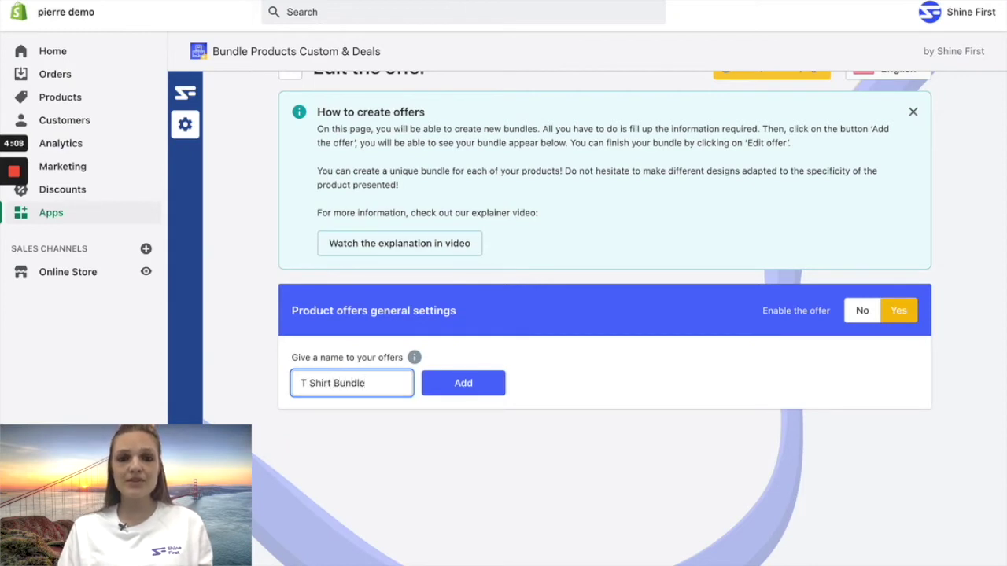
type("1")
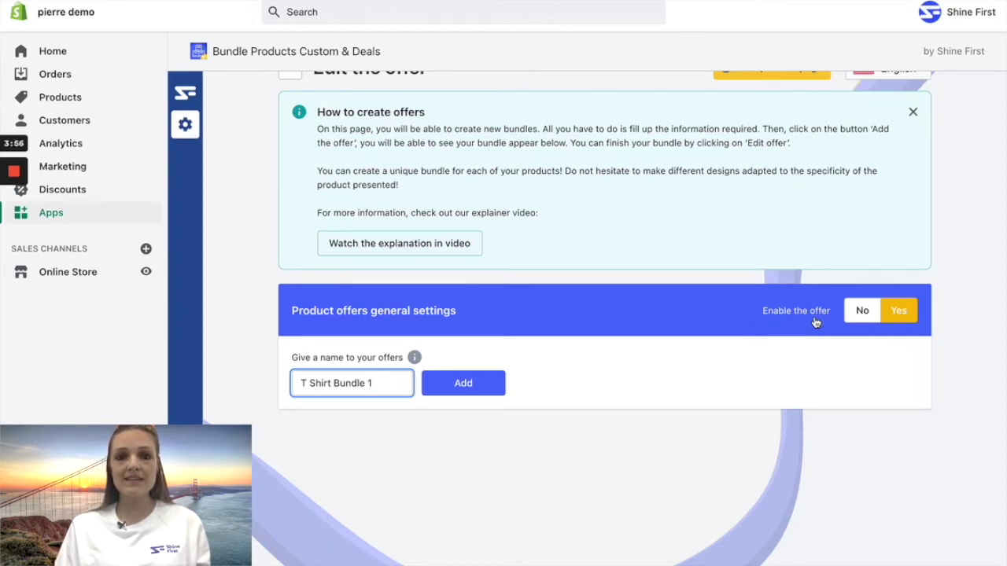
left_click(862, 313)
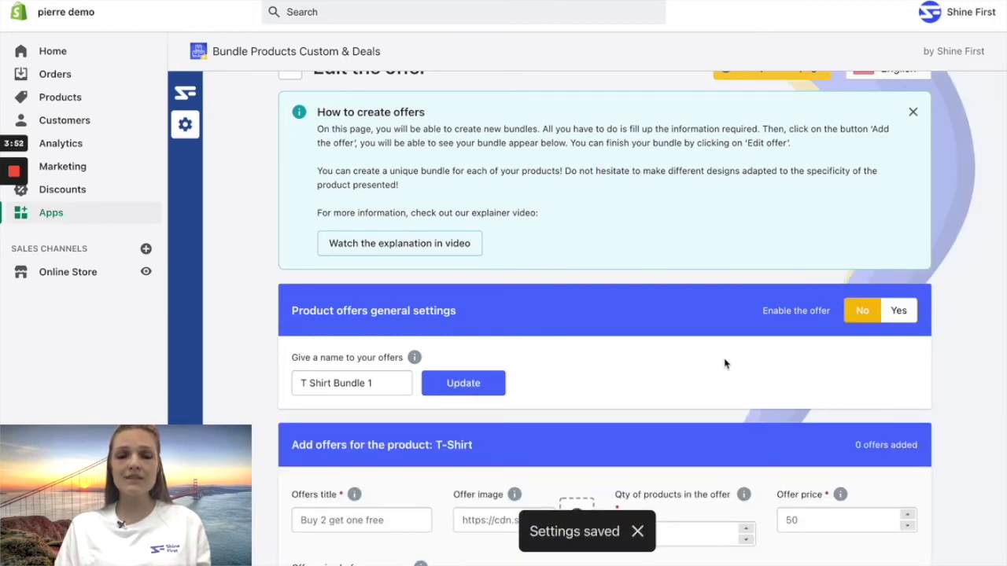
Title the offer 'Buy 1 get 1 FREE' and attach the free-shirt limited offer image.
scroll(724, 361, "down", 3)
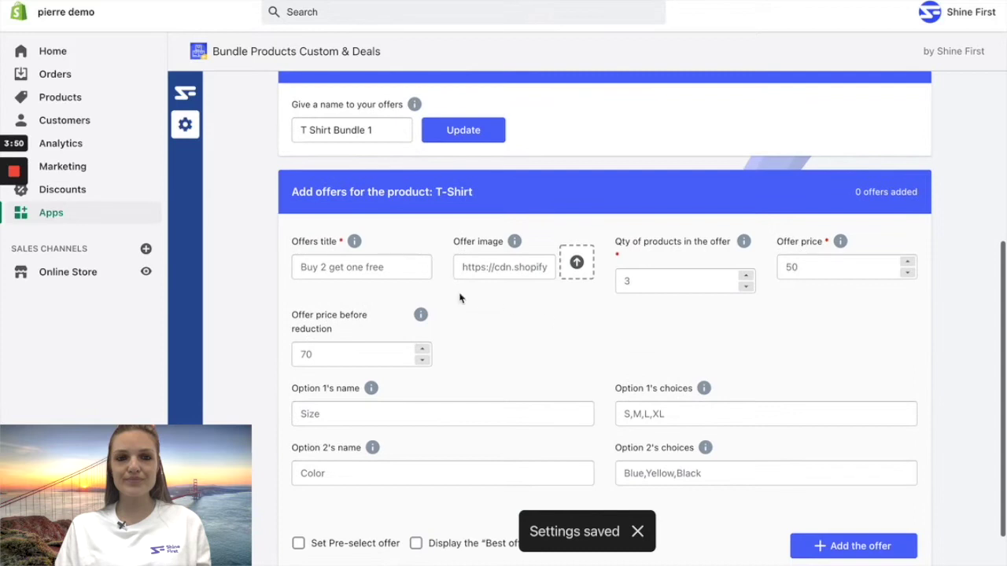
left_click(350, 265)
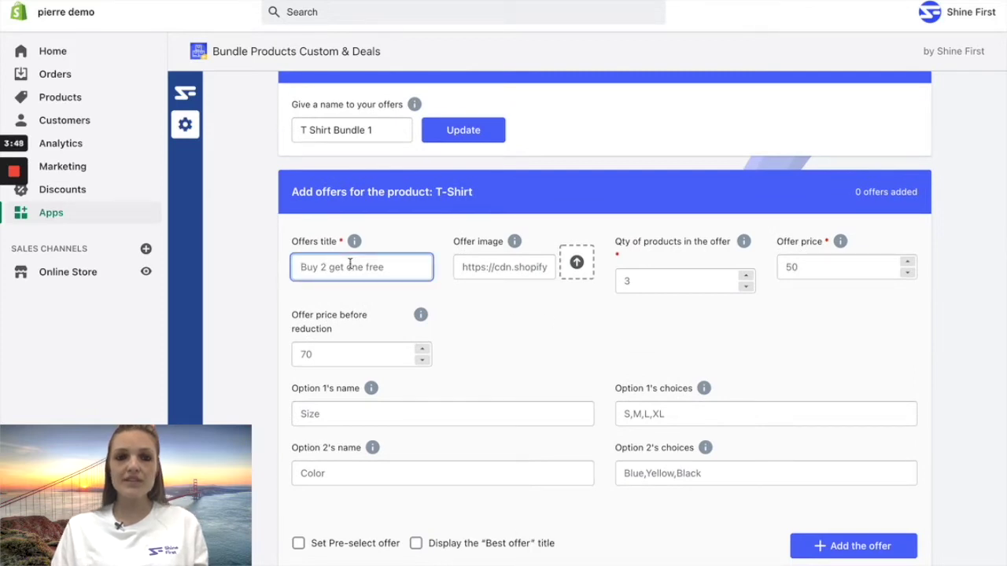
type("Buy")
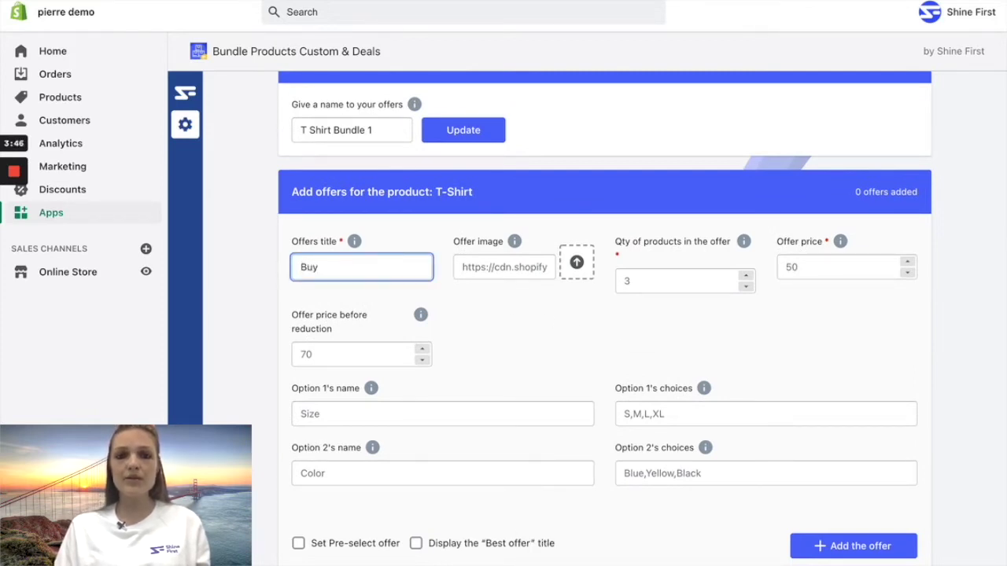
type(" 1 get 1")
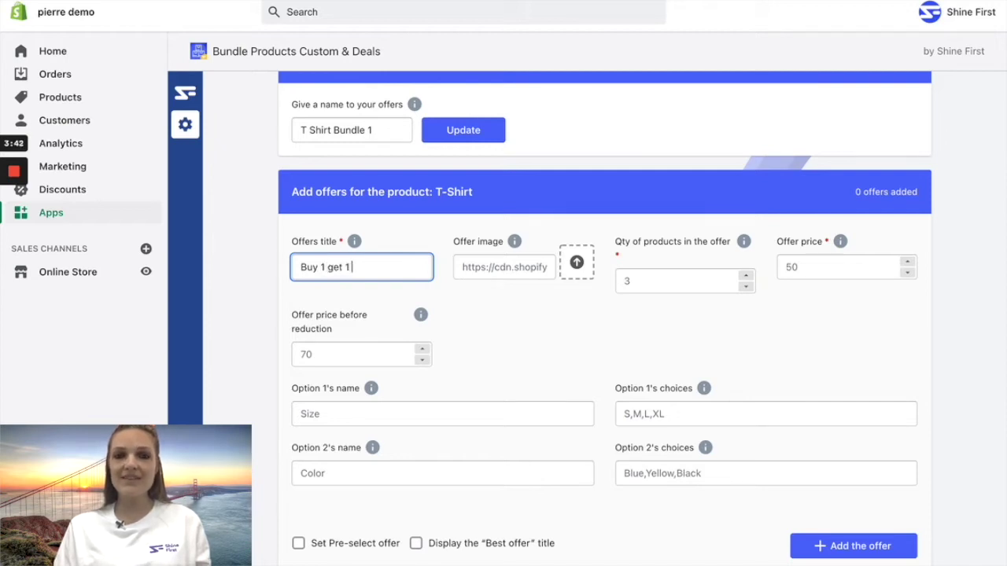
type(" FREE")
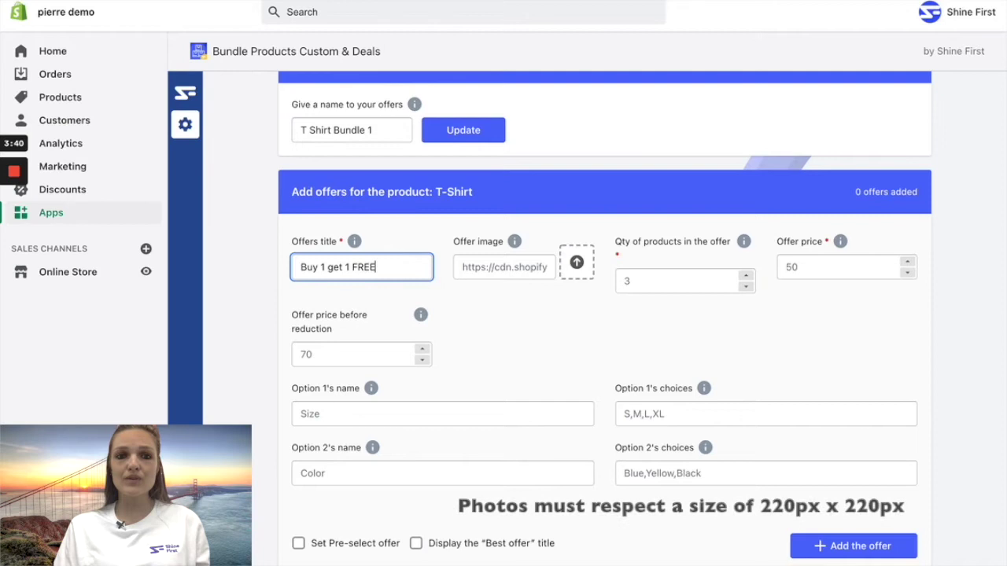
left_click(576, 262)
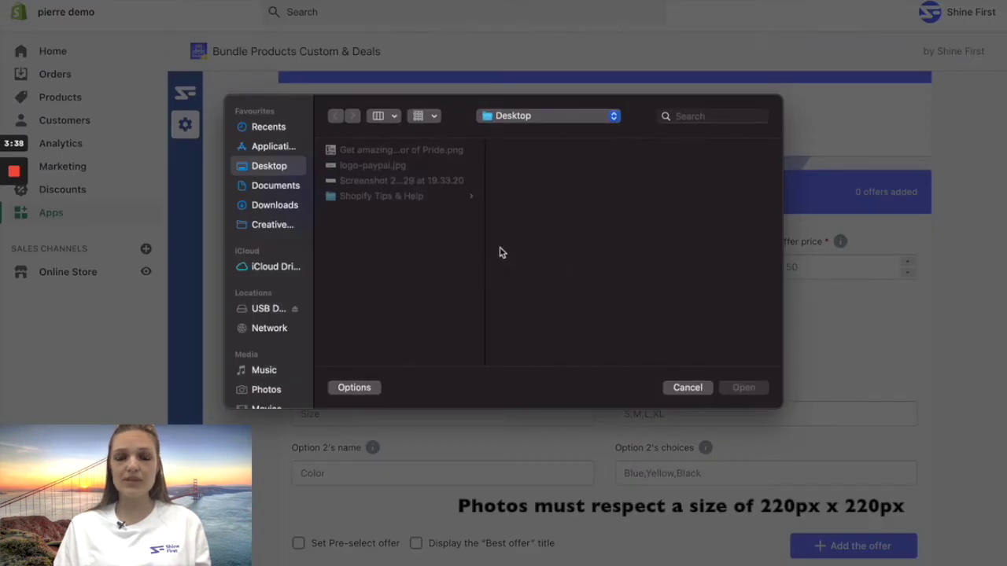
left_click(389, 151)
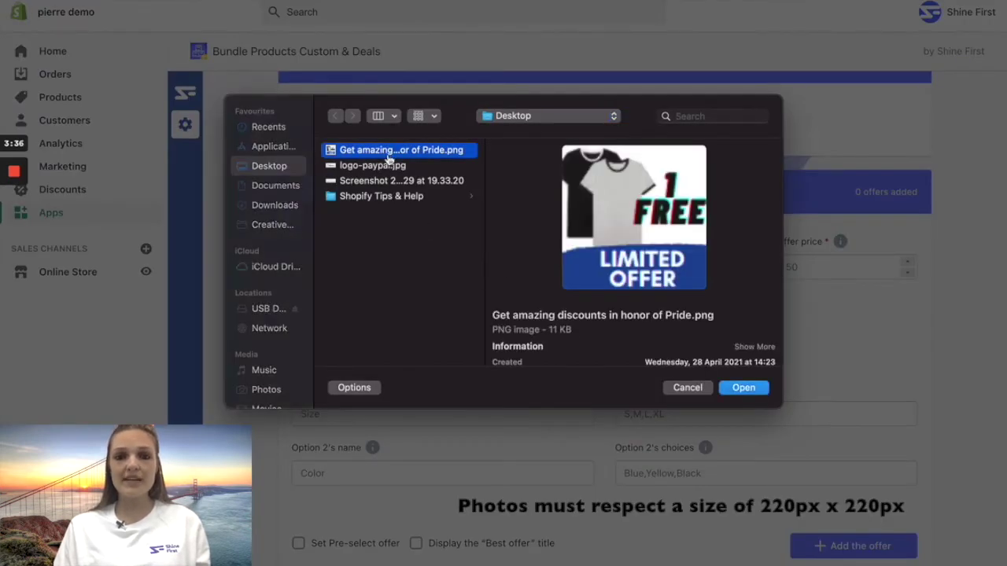
double_click(390, 151)
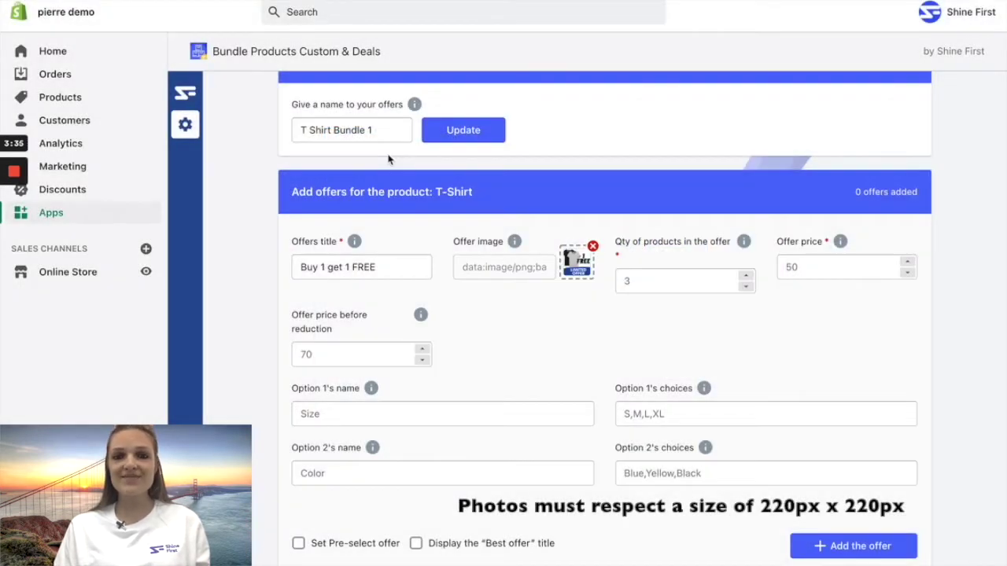
Set the offer quantity to 2, offer price 35, and price before reduction 39.
left_click(649, 279)
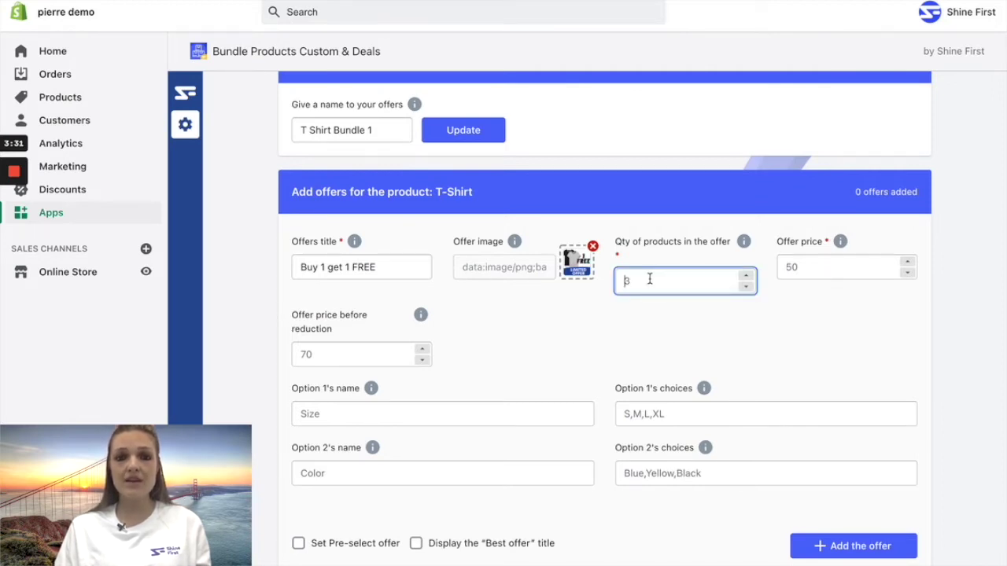
left_click(747, 276)
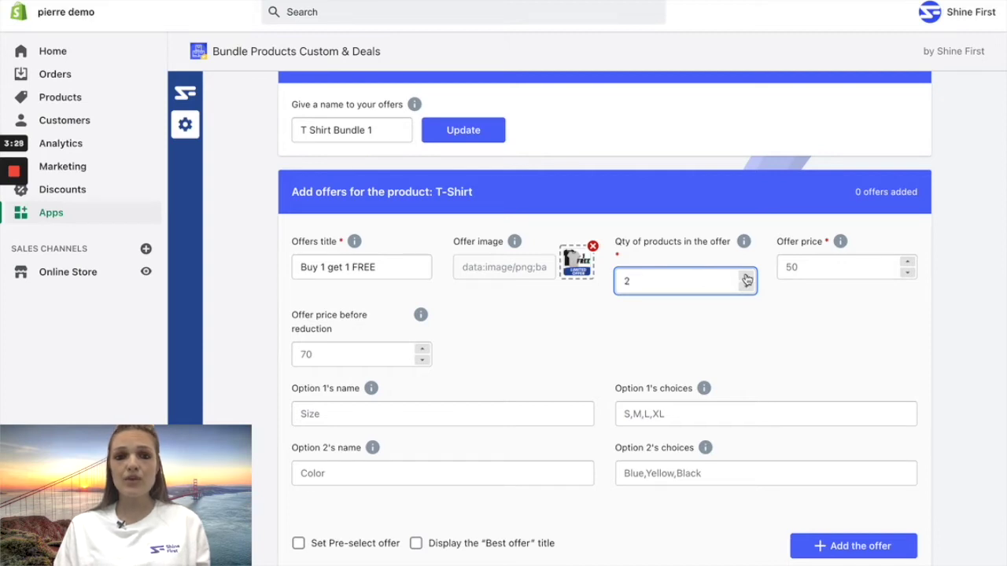
left_click(782, 299)
left_click(813, 265)
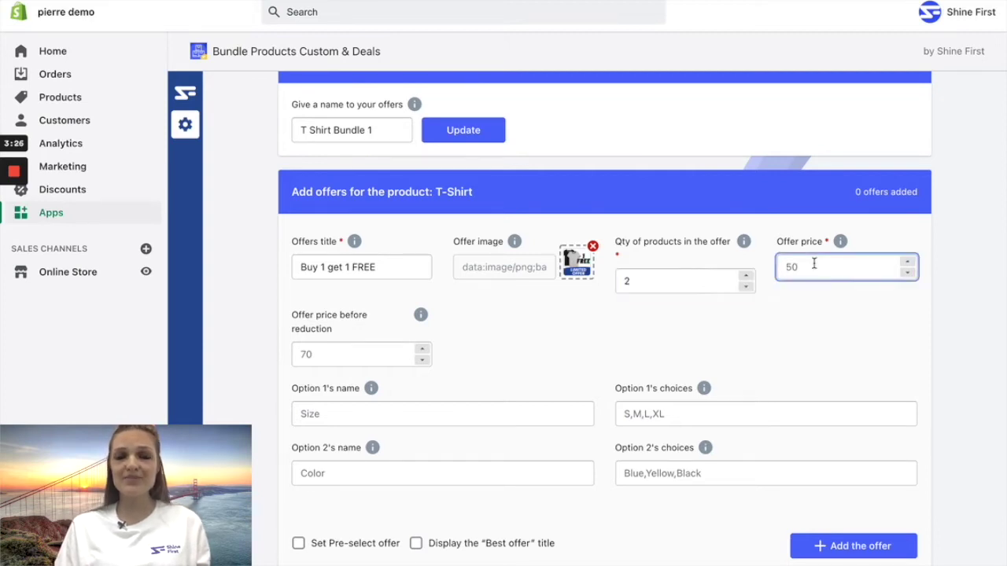
type("35")
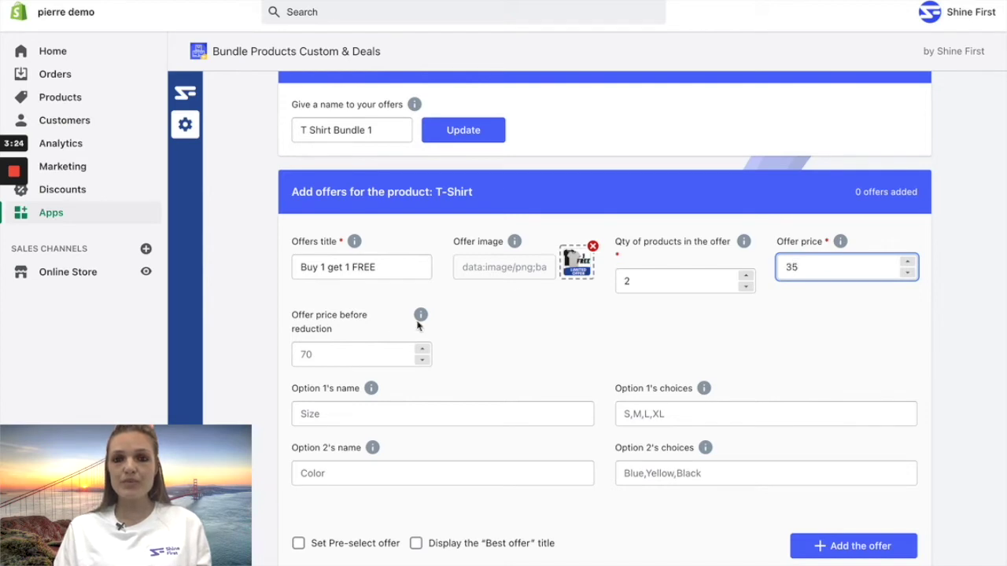
left_click(356, 352)
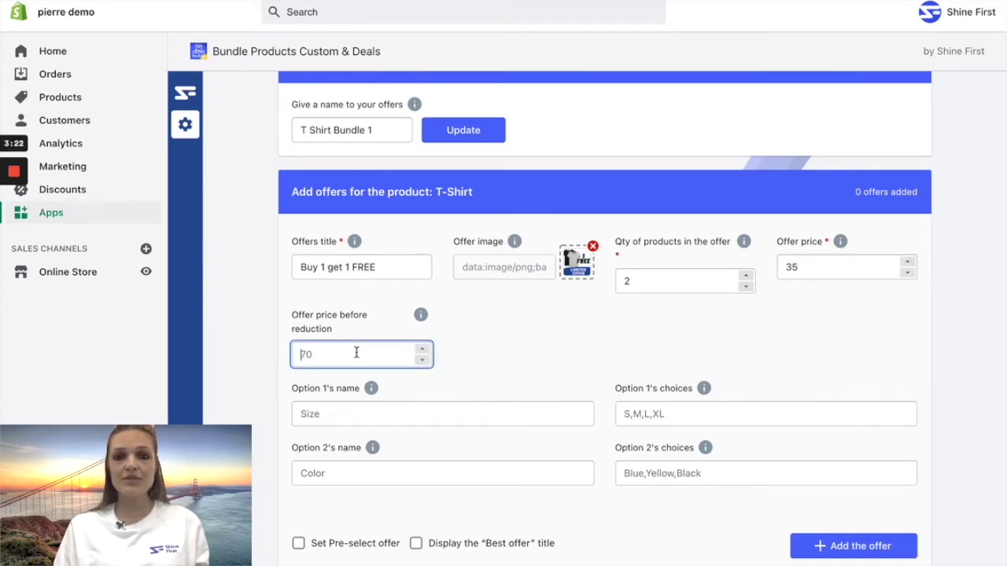
type("38")
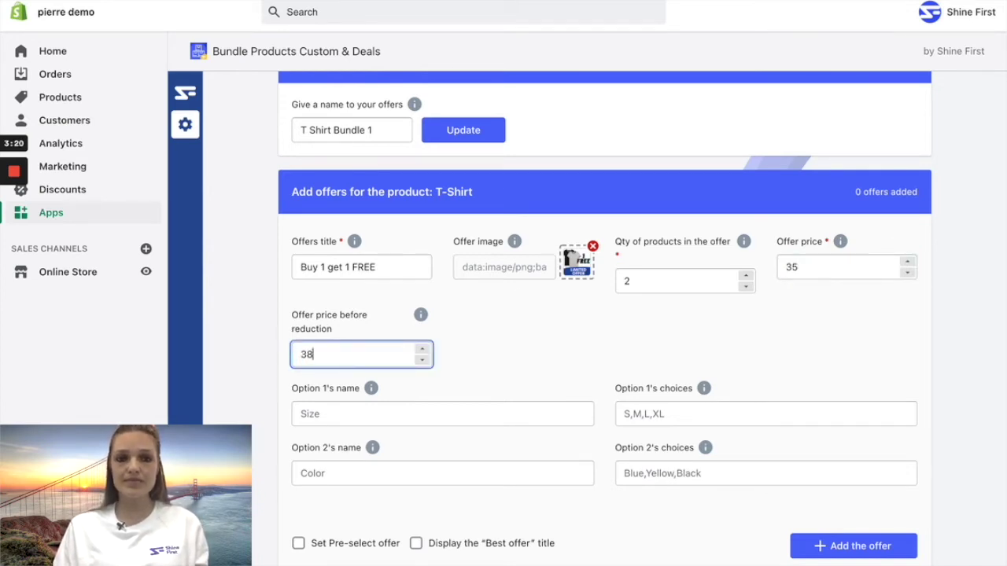
key("BackSpace")
type("9")
Name the first option Size with choices S, M, L.
left_click(358, 418)
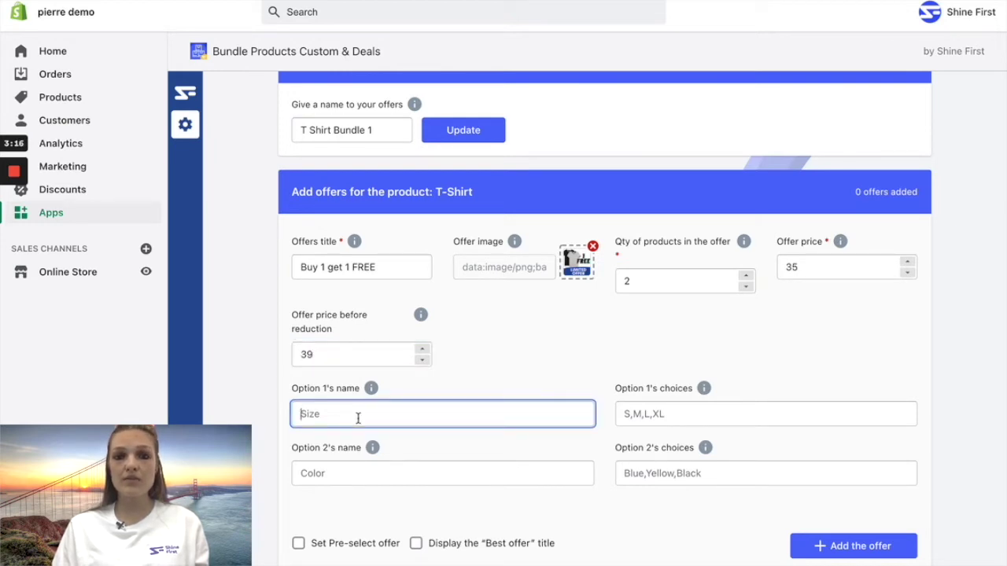
type("Size")
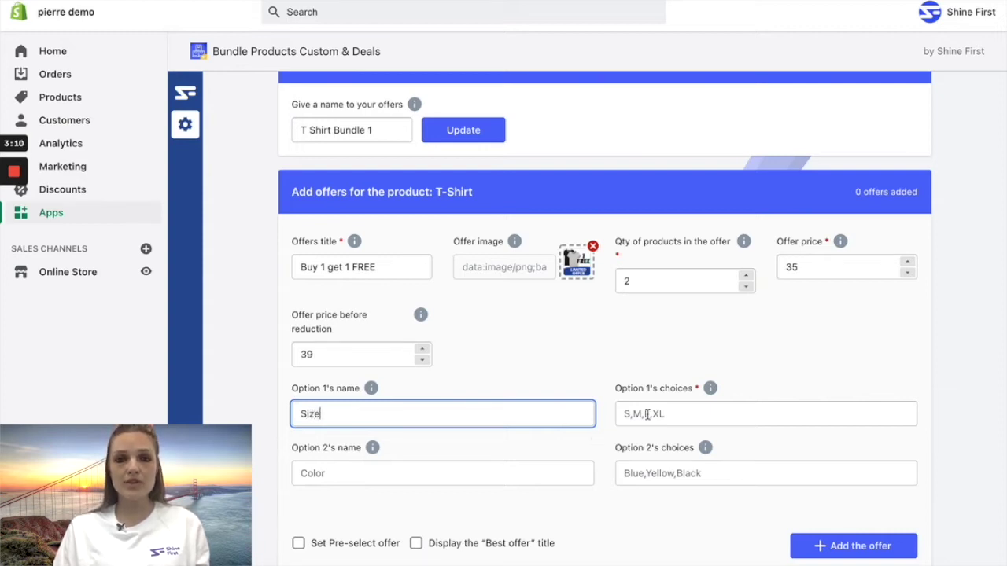
left_click(650, 414)
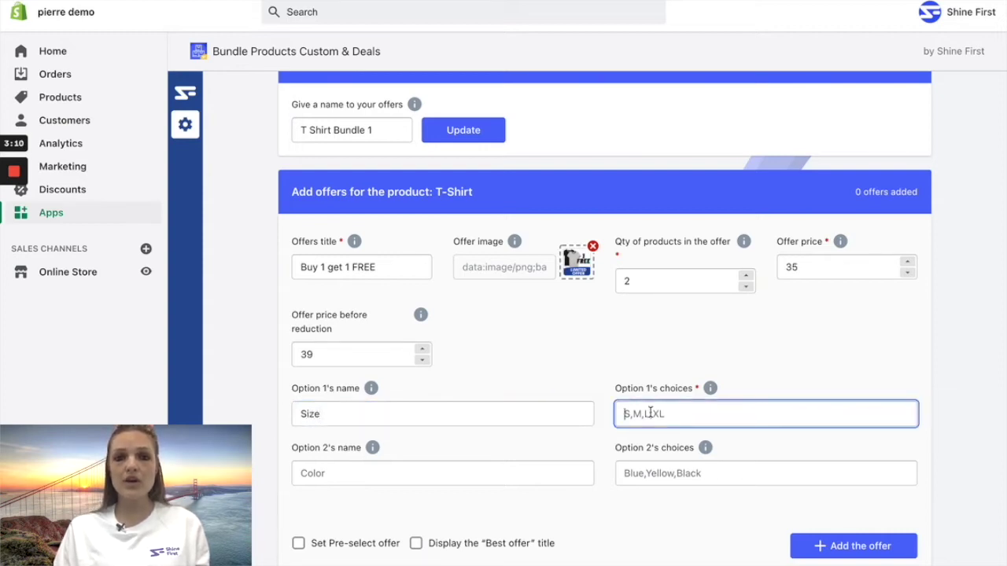
type("S,")
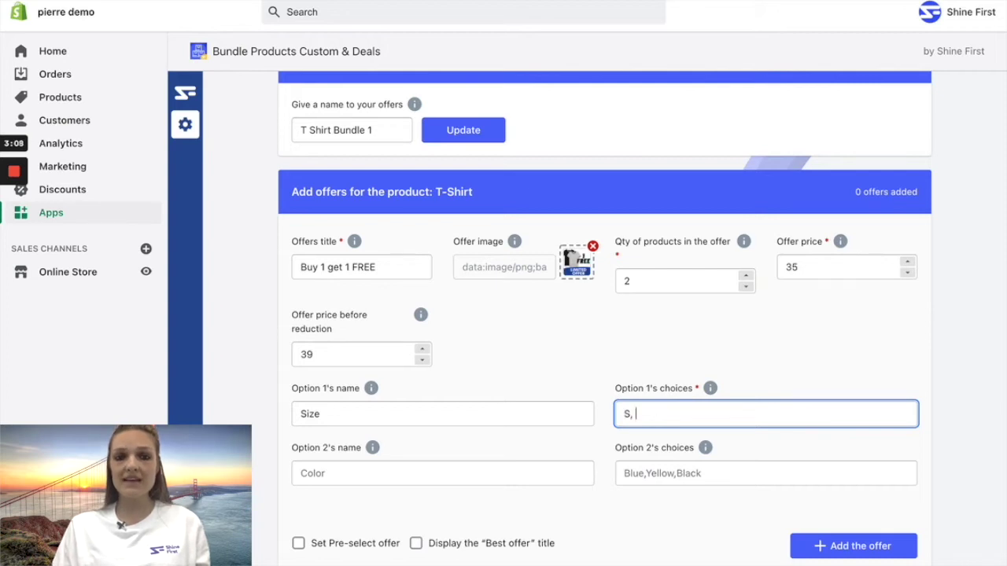
type("L")
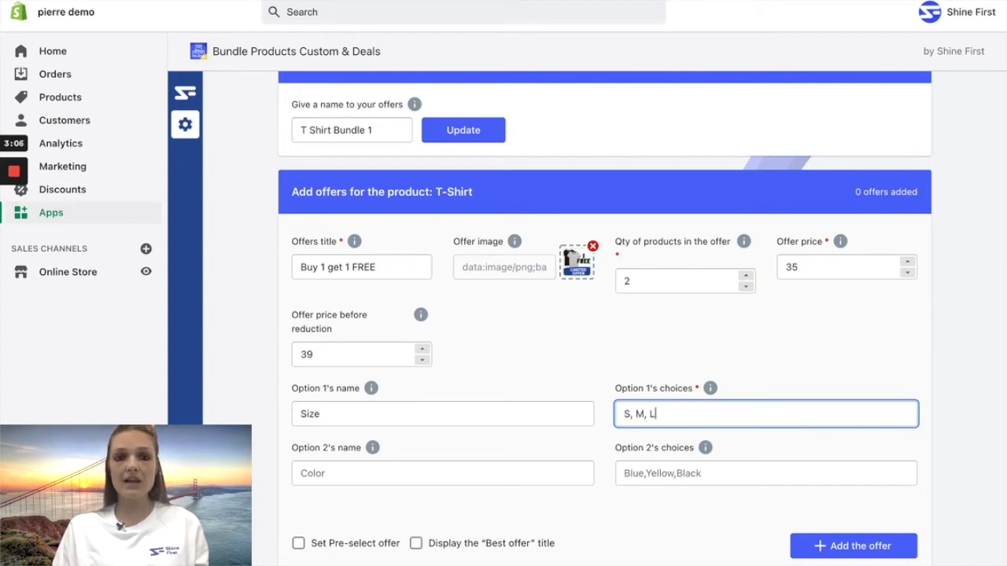
Name the second option Color with choices Black, White.
left_click(458, 479)
type("Color")
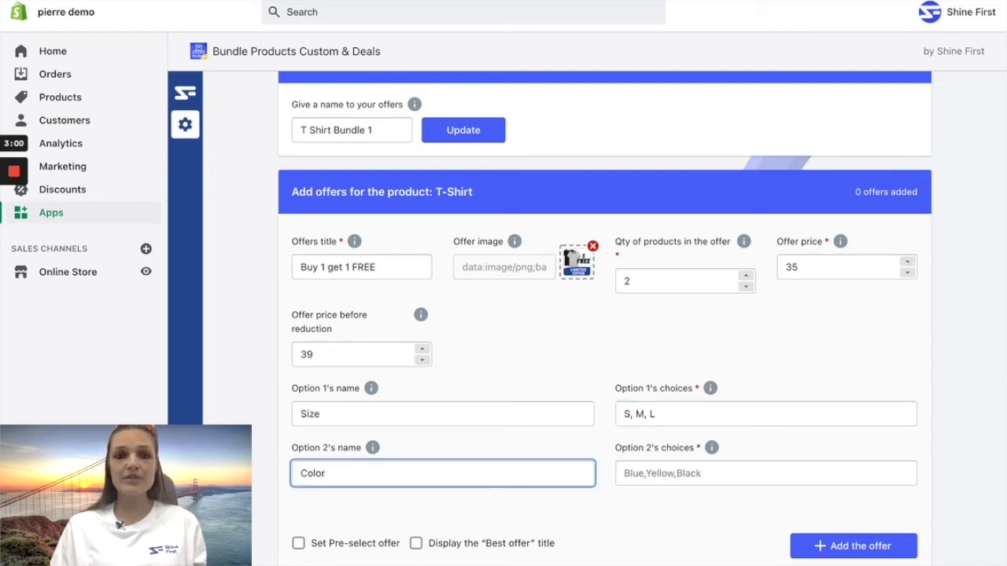
left_click(652, 475)
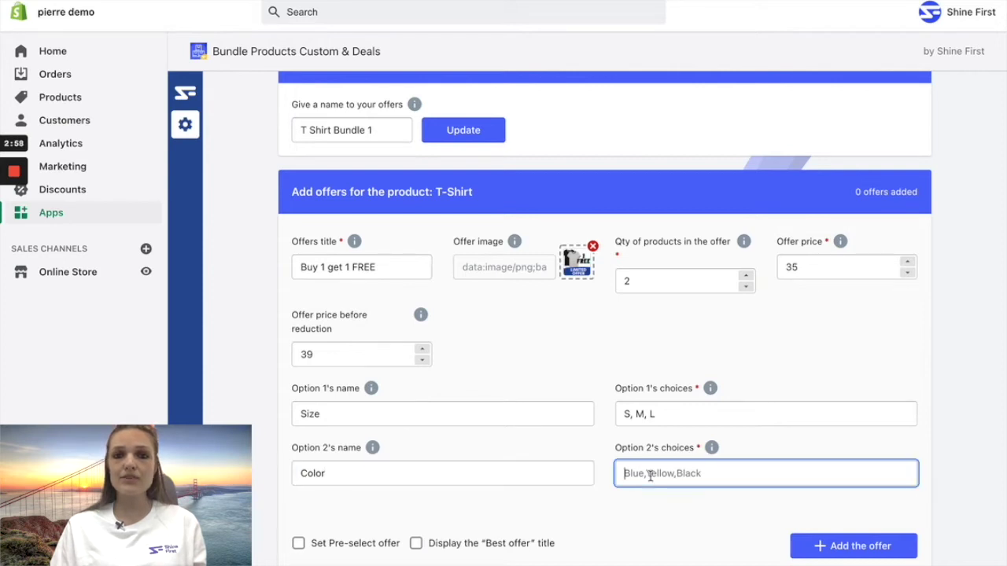
type("Black")
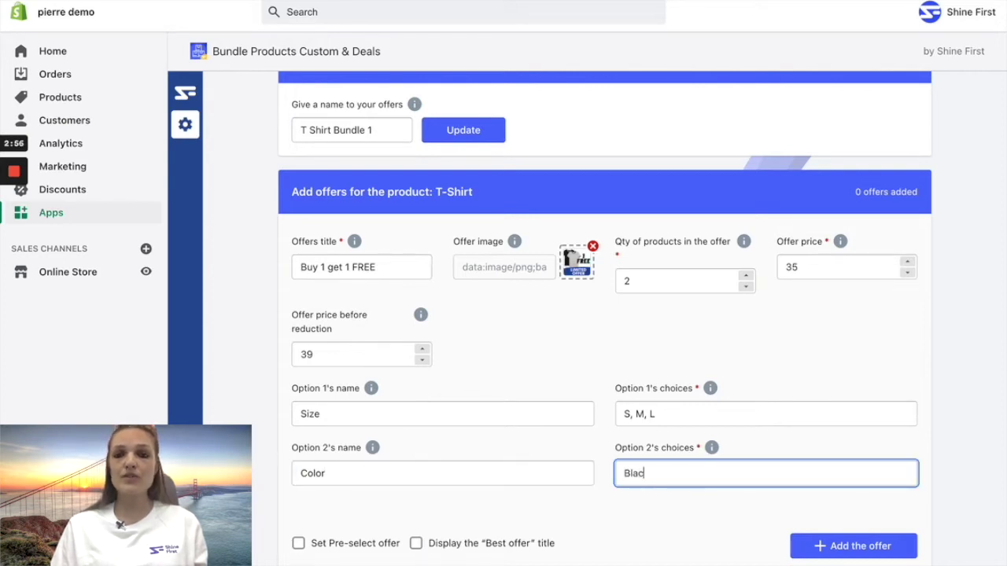
type(", ")
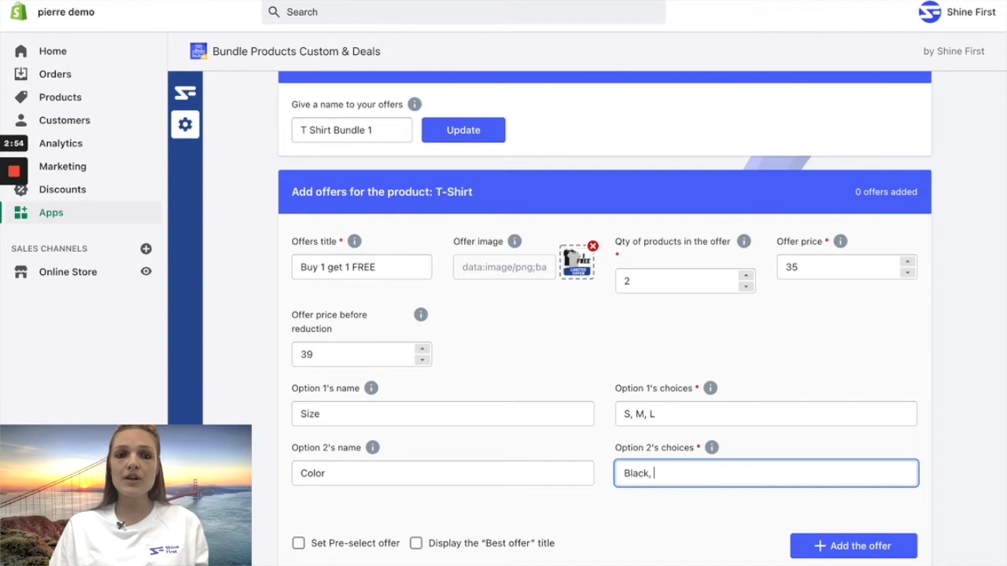
type("White")
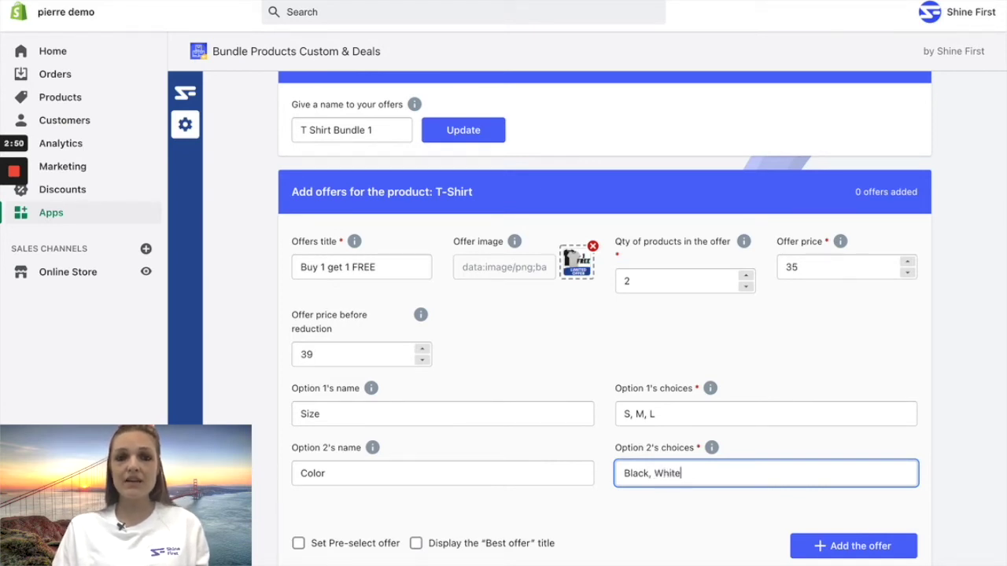
scroll(664, 507, "down", 1)
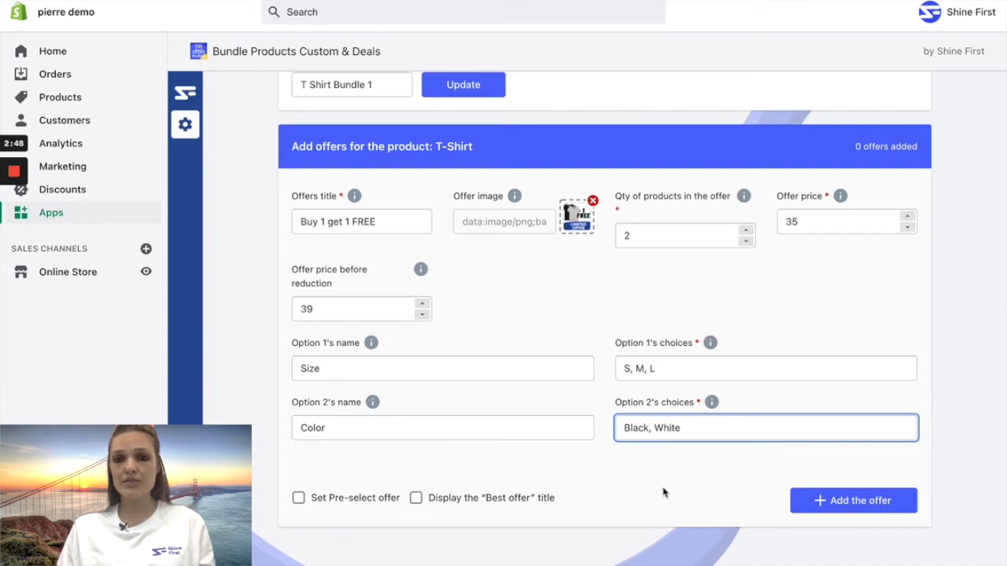
left_click(663, 492)
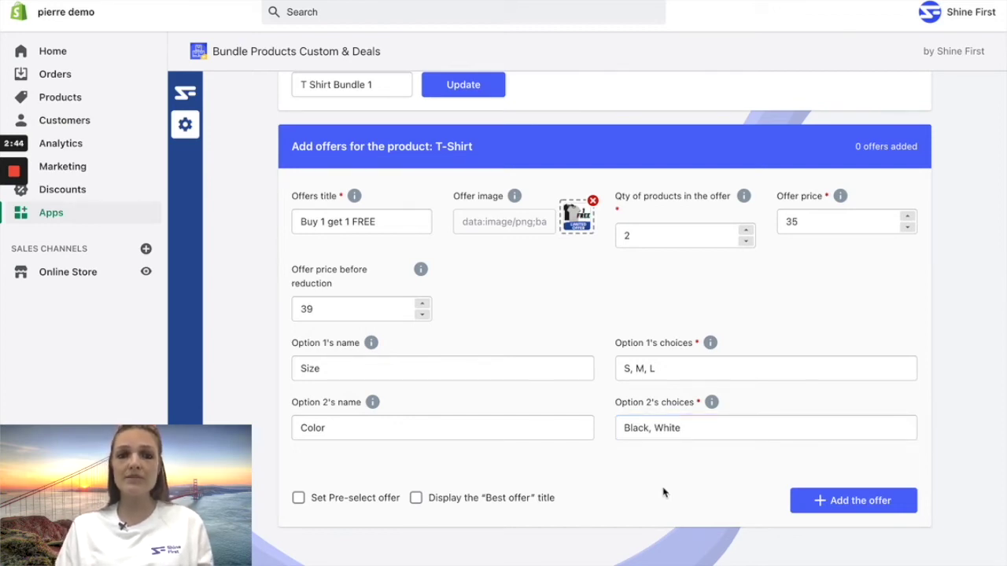
Add the Buy 1 get 1 FREE offer to T-Shirt, leaving Set Pre-select offer off.
left_click(843, 508)
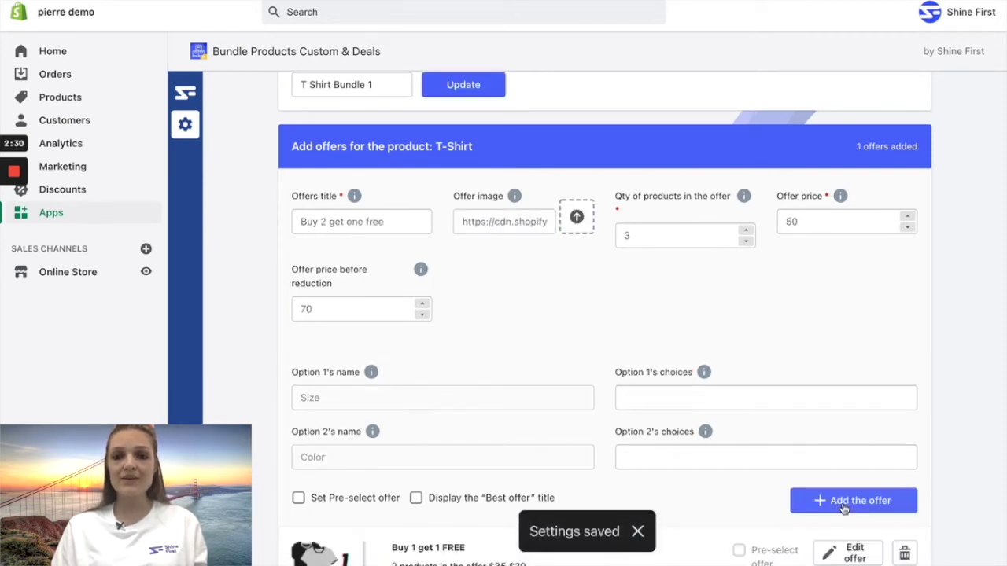
scroll(842, 509, "down", 2)
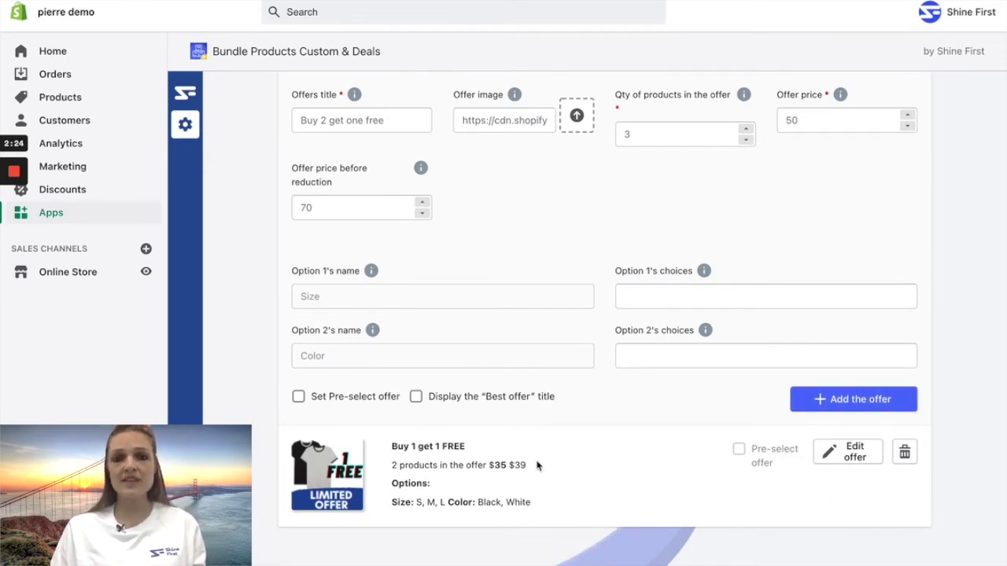
left_click(298, 398)
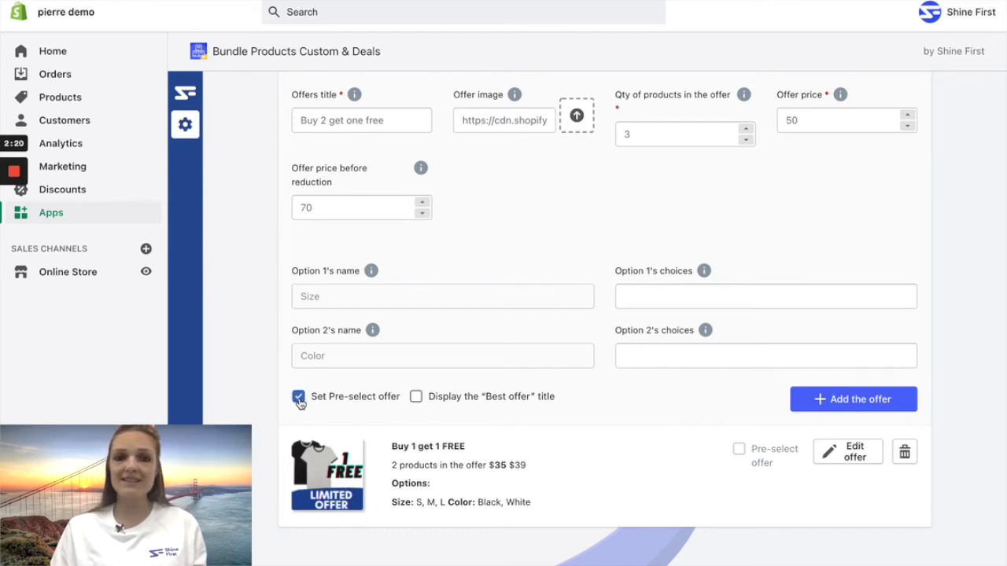
left_click(298, 398)
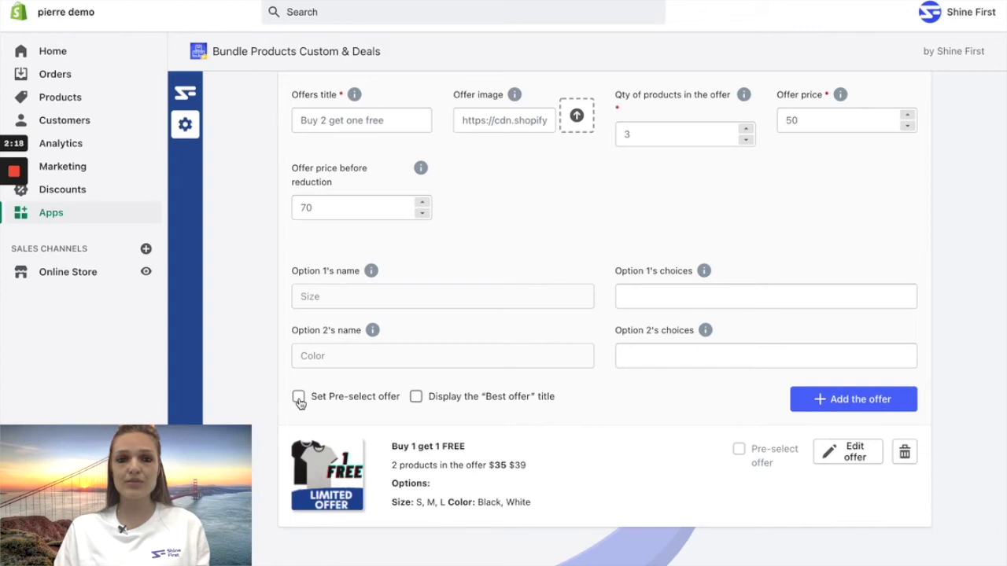
scroll(665, 407, "up", 3)
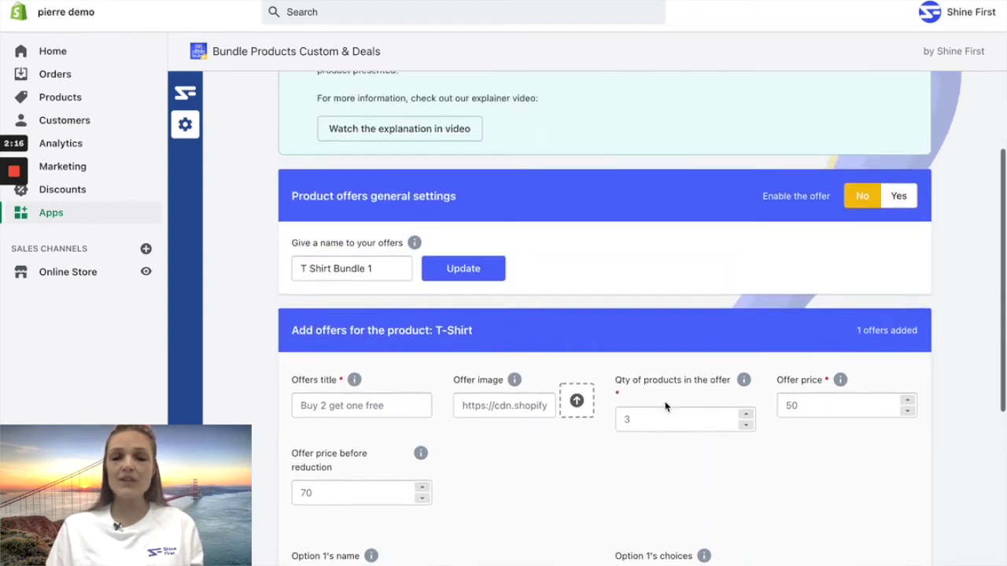
scroll(665, 407, "up", 2)
Open the T-Shirt offer customization and shift the add-to-cart button's background hue.
left_click(287, 94)
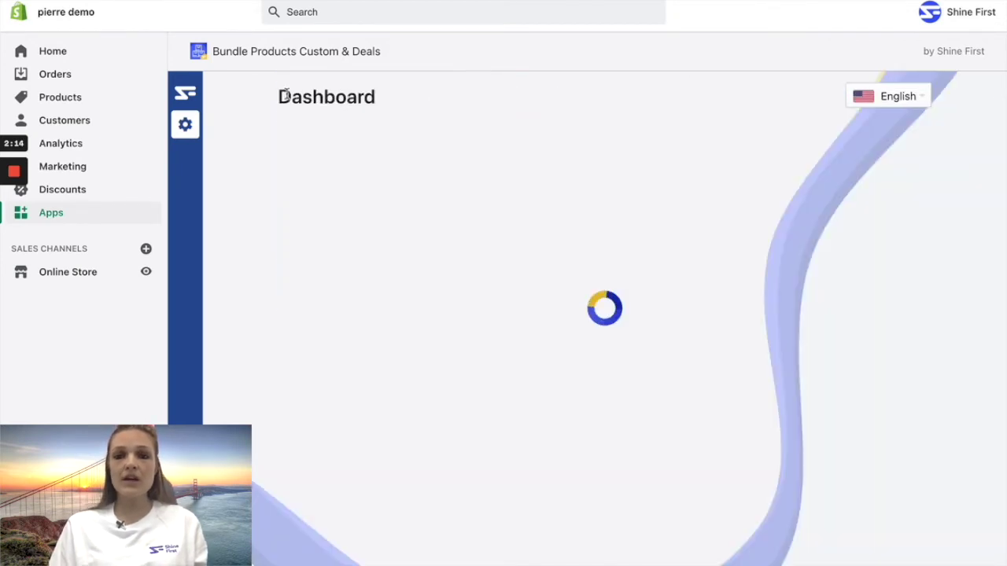
scroll(478, 219, "down", 3)
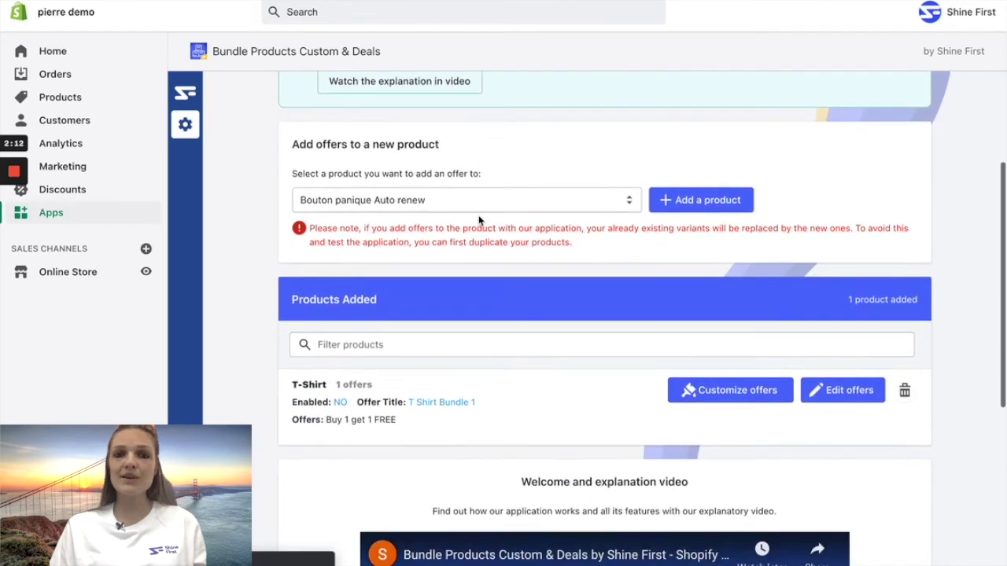
left_click(712, 388)
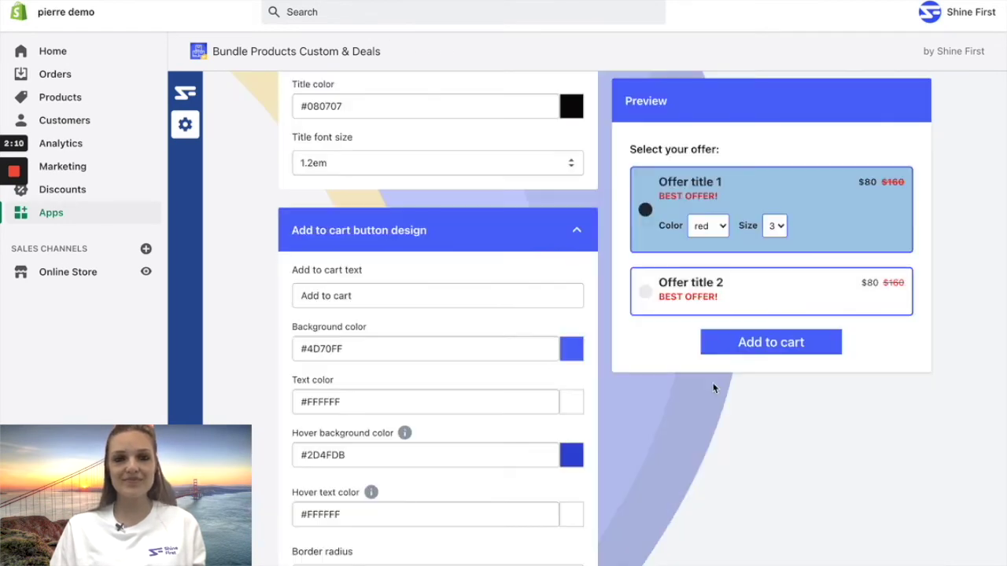
scroll(512, 290, "down", 5)
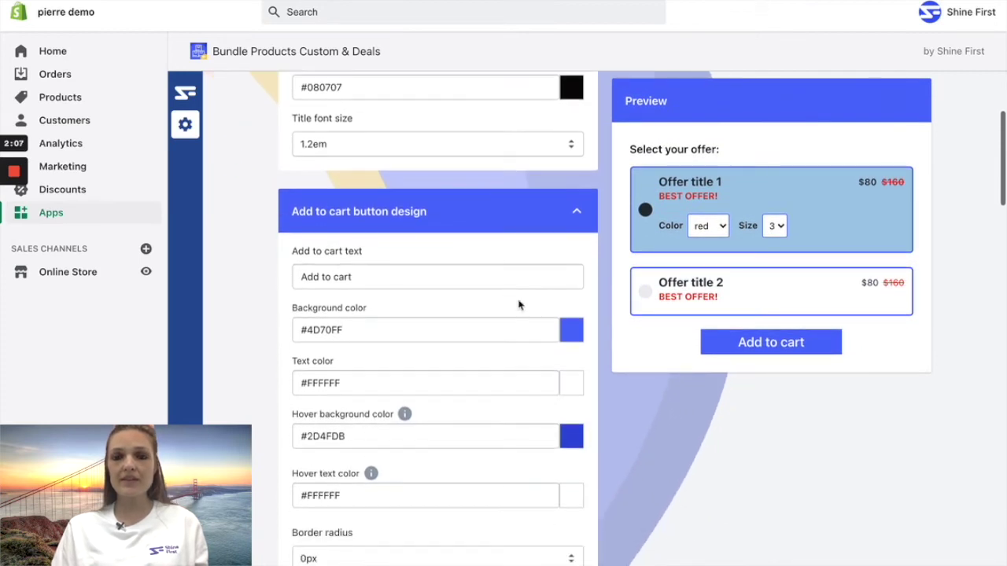
left_click(570, 330)
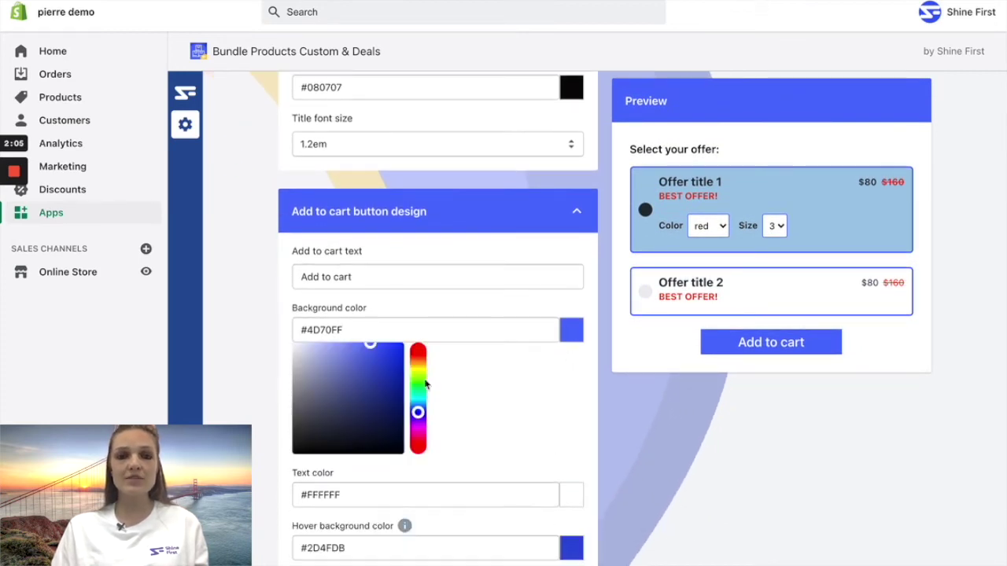
mouse_move(418, 412)
left_mouse_down()
mouse_move(423, 360)
mouse_move(425, 416)
left_mouse_up()
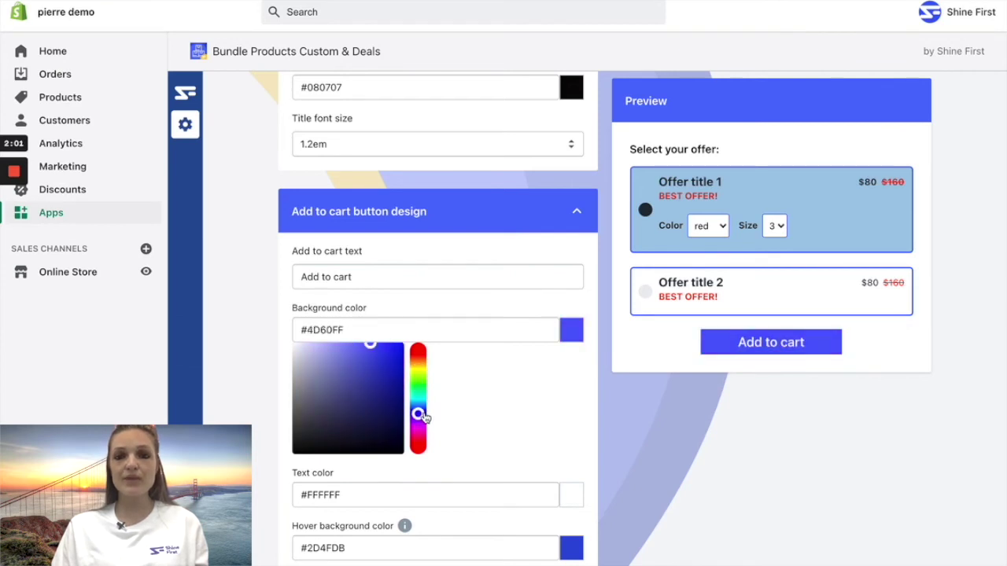
Turn the unselected and selected offer border colours purple.
scroll(501, 427, "down", 4)
scroll(501, 428, "down", 2)
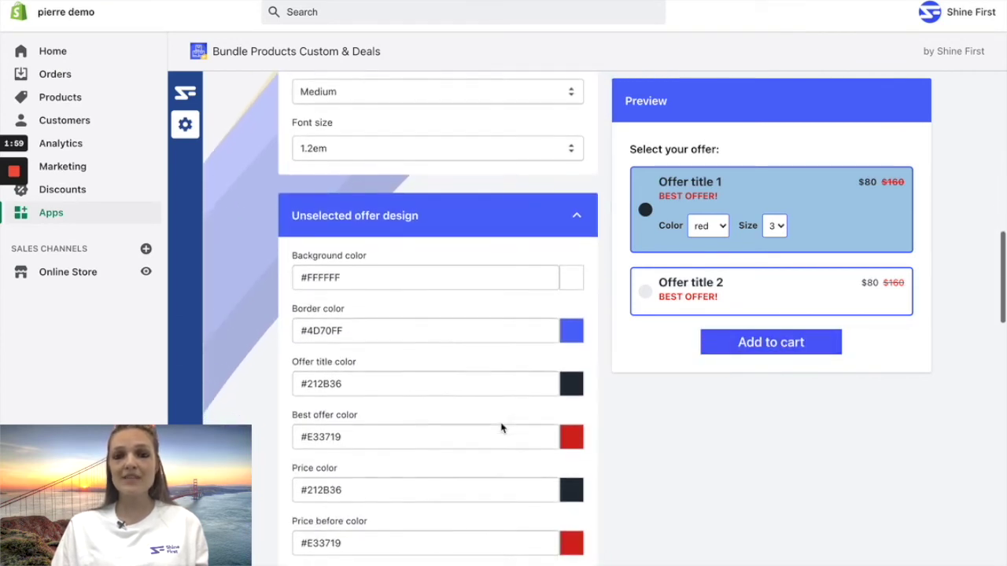
left_click(574, 326)
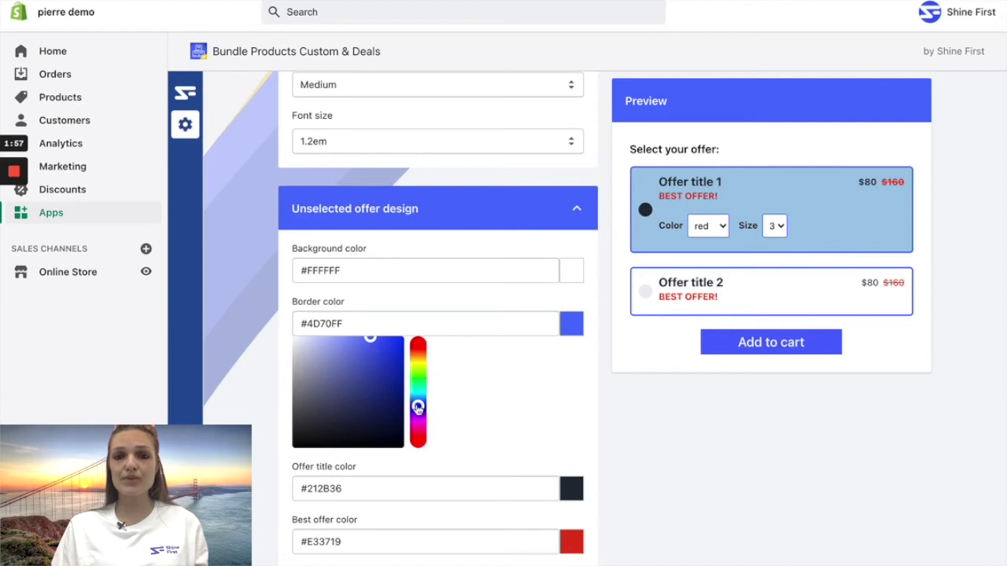
mouse_move(418, 406)
left_mouse_down()
mouse_move(418, 360)
mouse_move(418, 411)
left_mouse_up()
scroll(503, 411, "down", 2)
scroll(503, 412, "down", 4)
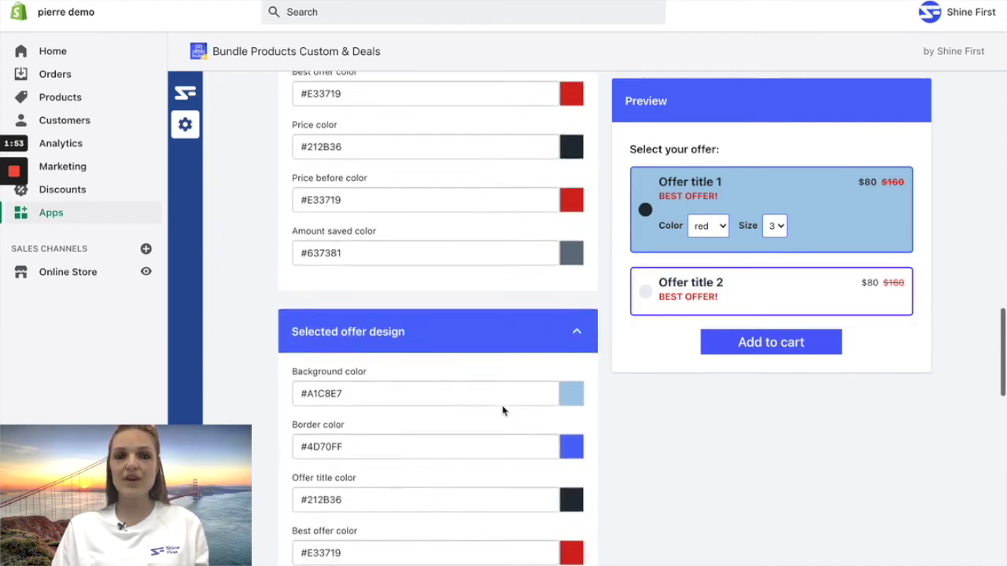
scroll(503, 410, "down", 1)
left_click(566, 395)
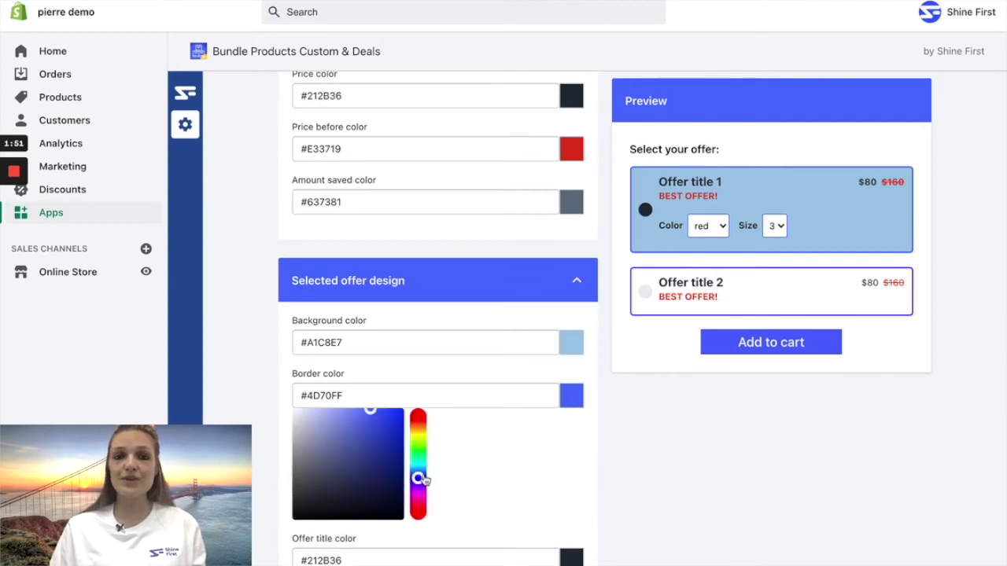
mouse_move(419, 480)
left_mouse_down()
mouse_move(419, 425)
mouse_move(419, 490)
mouse_move(419, 481)
left_mouse_up()
Check the live preview by selecting Offer title 2, then Offer title 1 again.
scroll(523, 470, "up", 5)
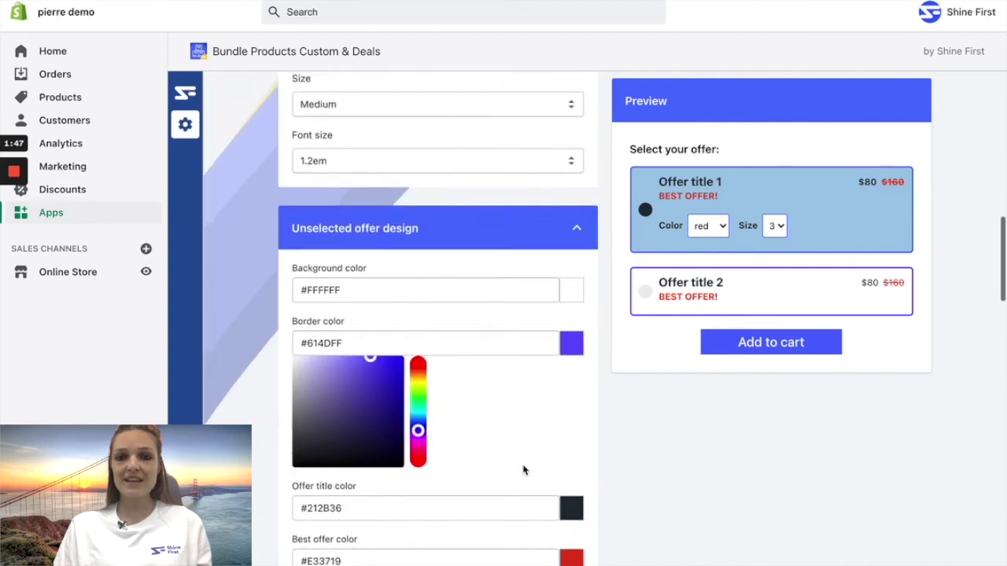
scroll(523, 471, "up", 3)
scroll(523, 470, "up", 2)
scroll(523, 470, "up", 2)
scroll(523, 471, "up", 2)
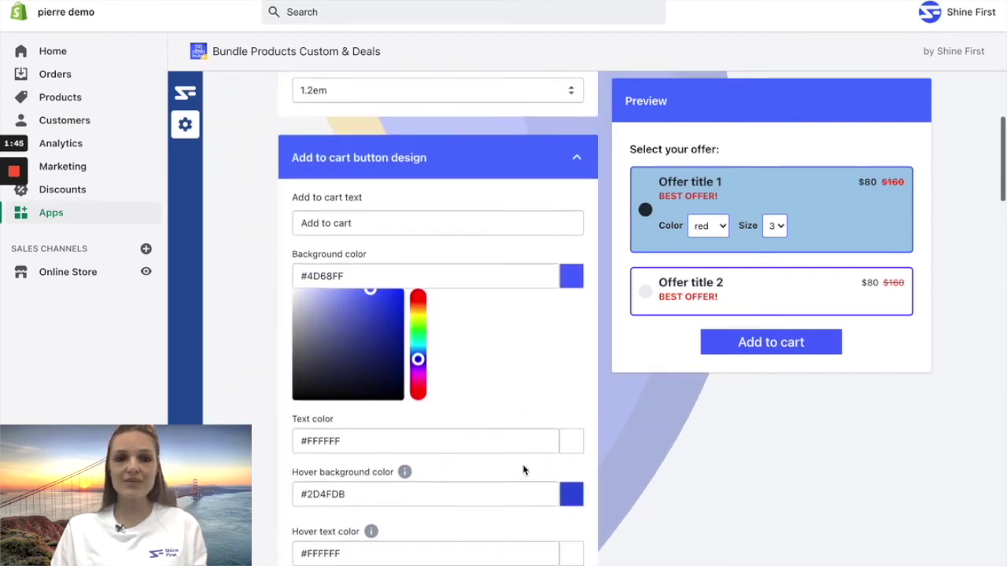
scroll(523, 471, "up", 2)
scroll(523, 471, "down", 2)
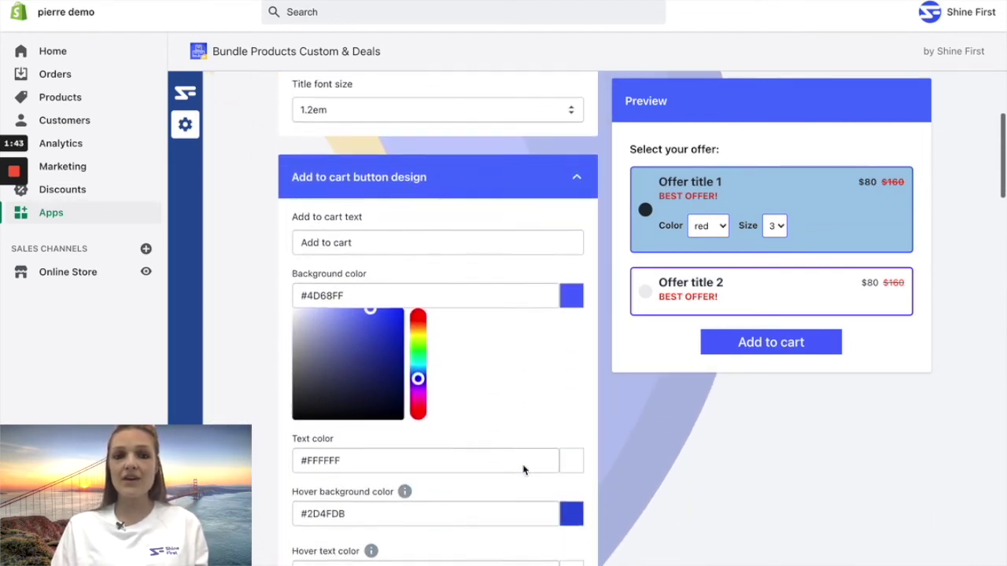
scroll(523, 469, "up", 1)
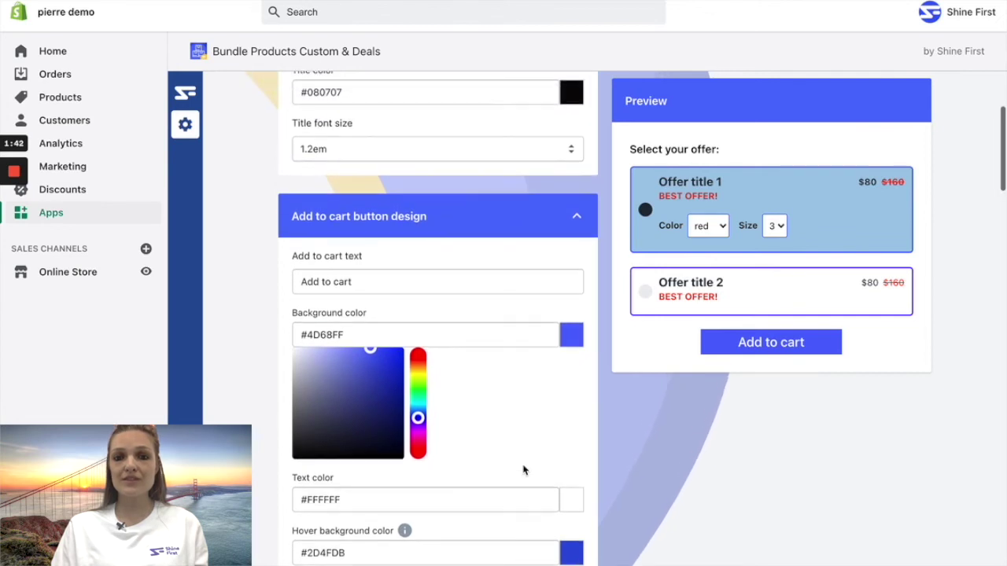
left_click(689, 295)
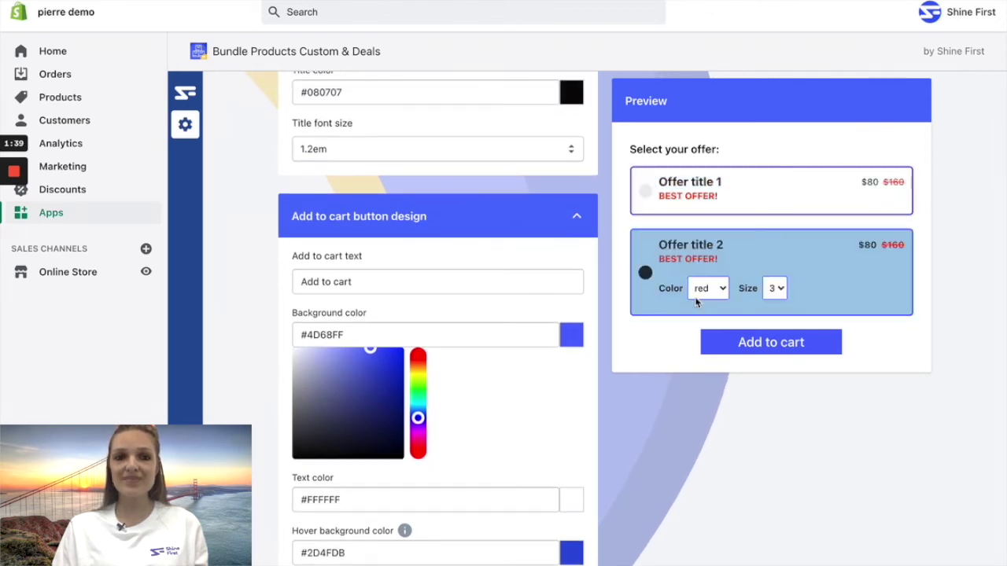
left_click(683, 198)
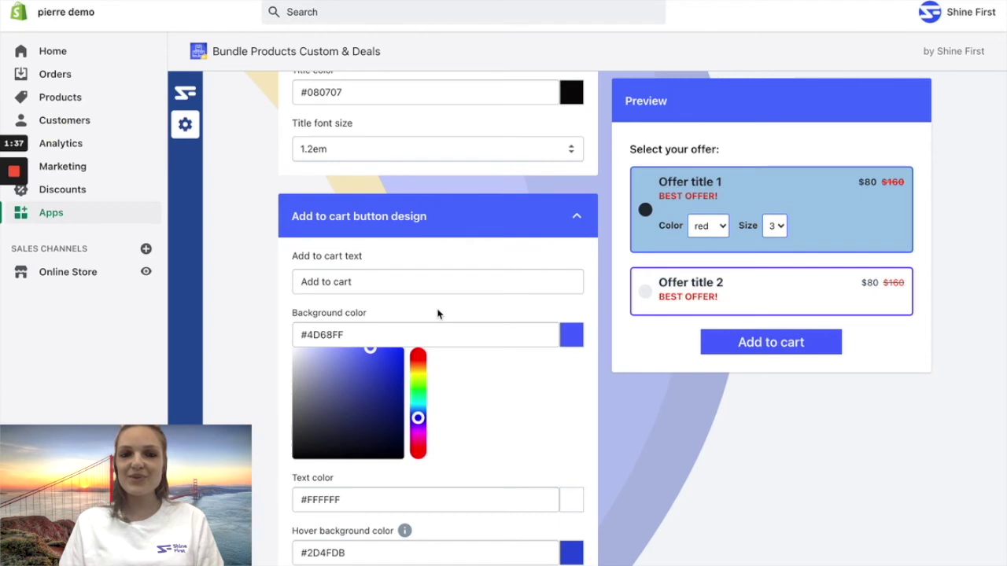
Select the Add to cart text field and copy two lightning bolt emojis from EmojiCopy.
left_click(377, 282)
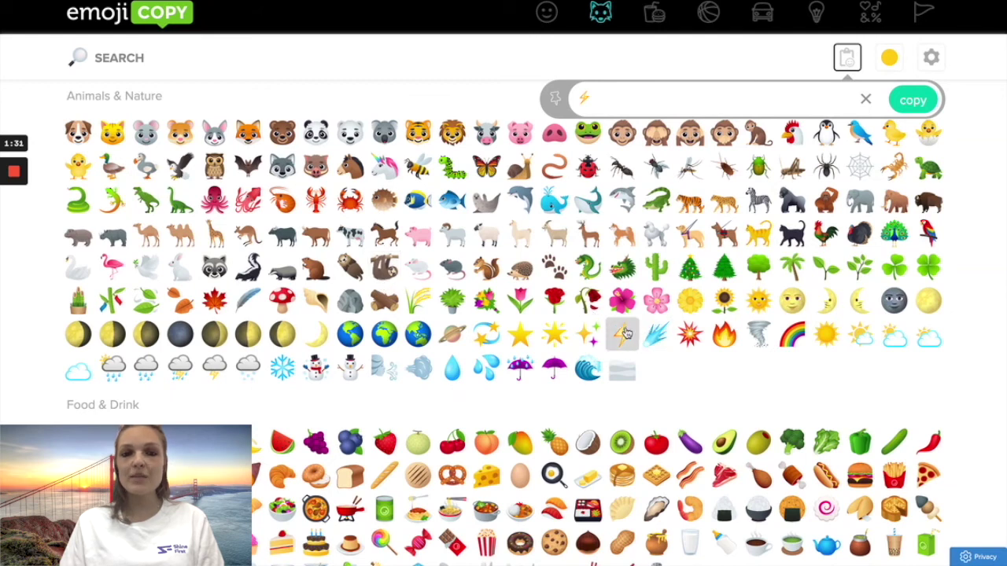
left_click(912, 100)
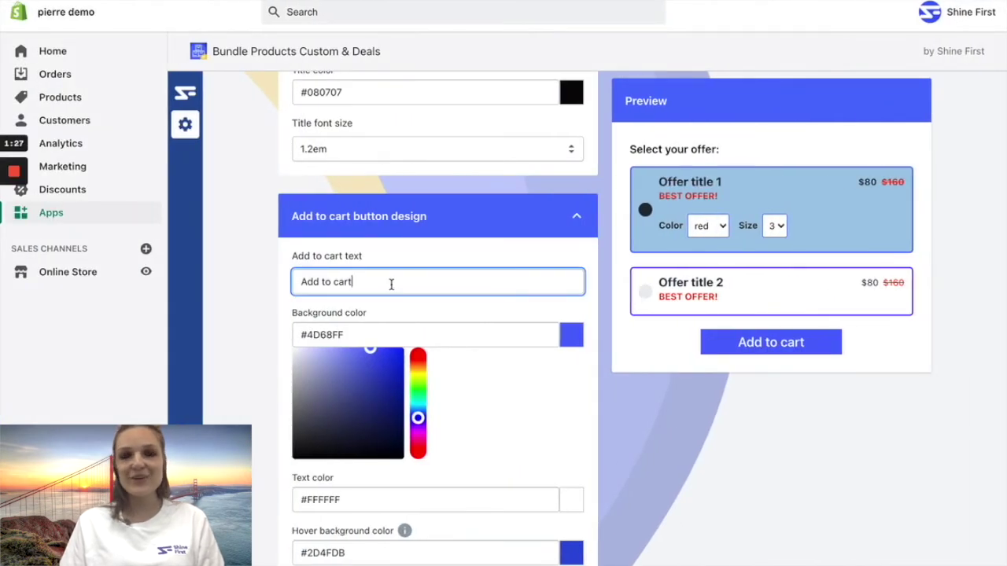
Append the ⚡⚡ emojis to the add-to-cart button text.
key("ctrl+v")
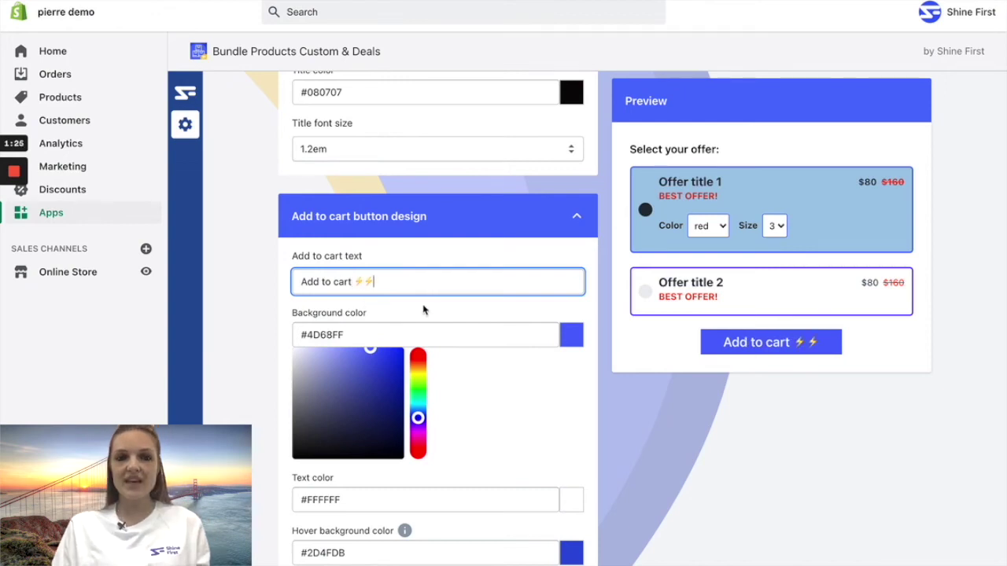
scroll(384, 355, "down", 2)
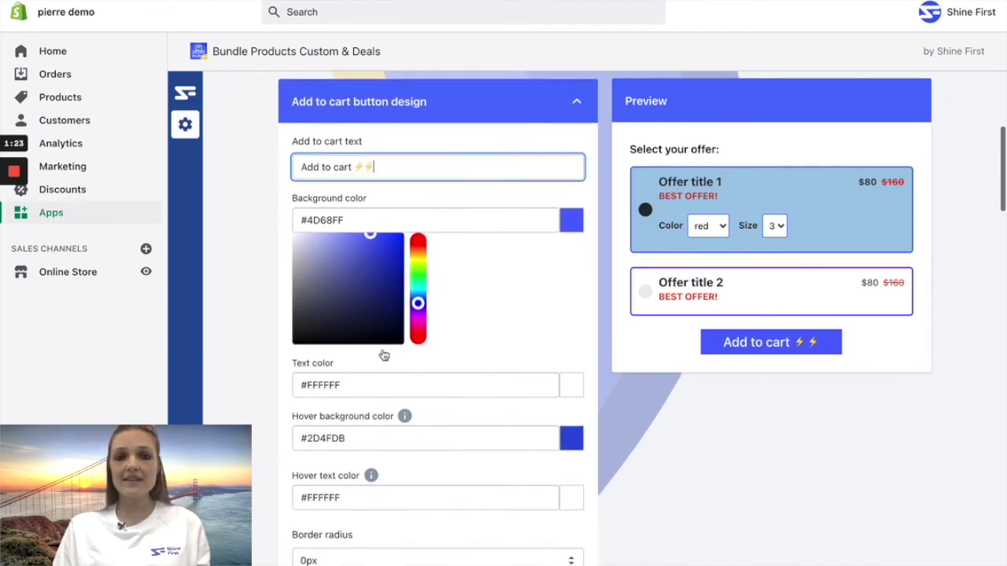
scroll(384, 355, "down", 3)
scroll(384, 355, "down", 4)
scroll(383, 355, "down", 5)
scroll(384, 356, "down", 5)
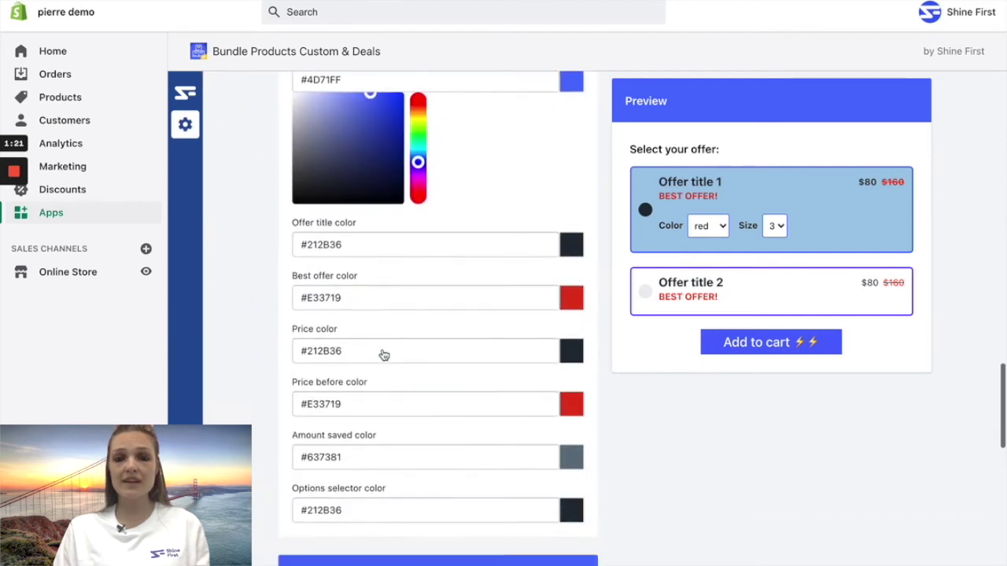
scroll(383, 356, "down", 10)
scroll(384, 356, "up", 3)
scroll(384, 355, "up", 1)
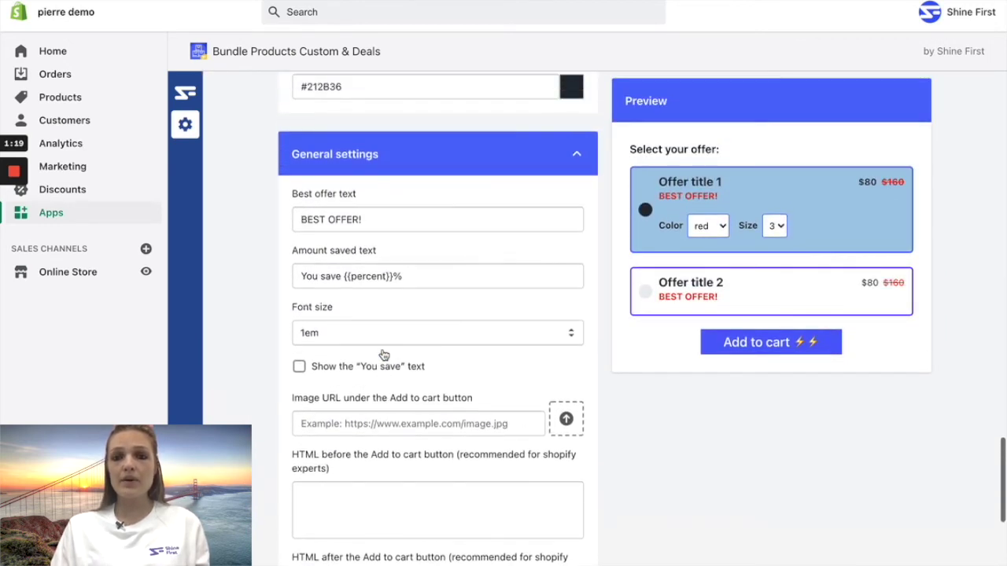
Turn on the You save text and color the amount saved pale pink #F3E9E9.
left_click(438, 276)
left_click_drag(437, 276, 294, 277)
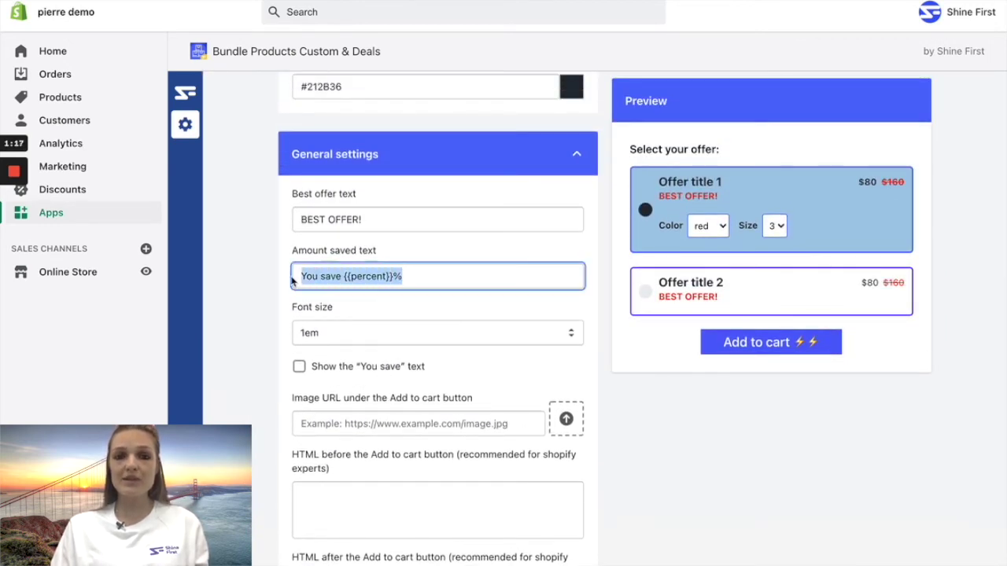
left_click(299, 367)
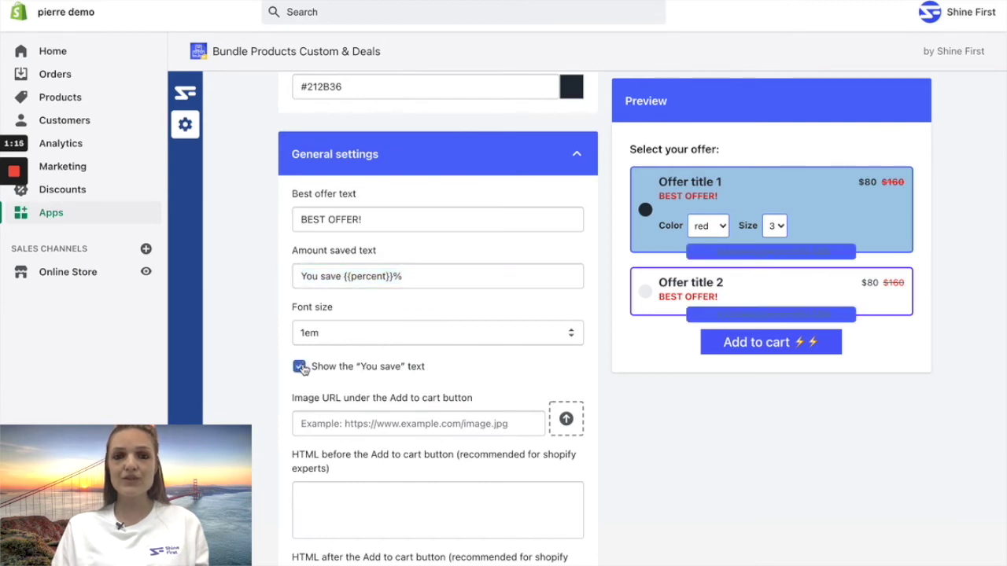
scroll(465, 281, "up", 1)
scroll(465, 281, "up", 2)
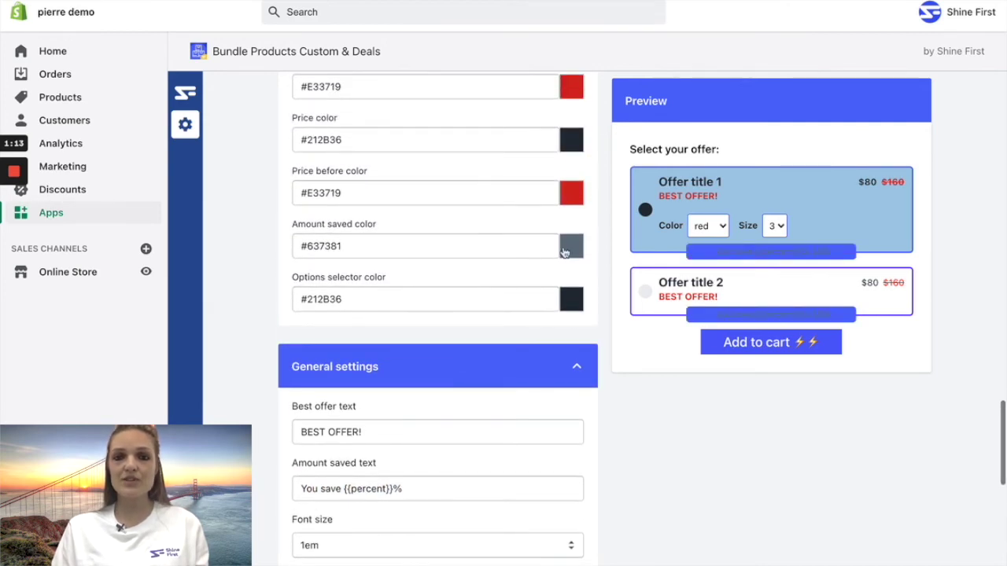
left_click(573, 247)
left_click_drag(423, 335, 418, 267)
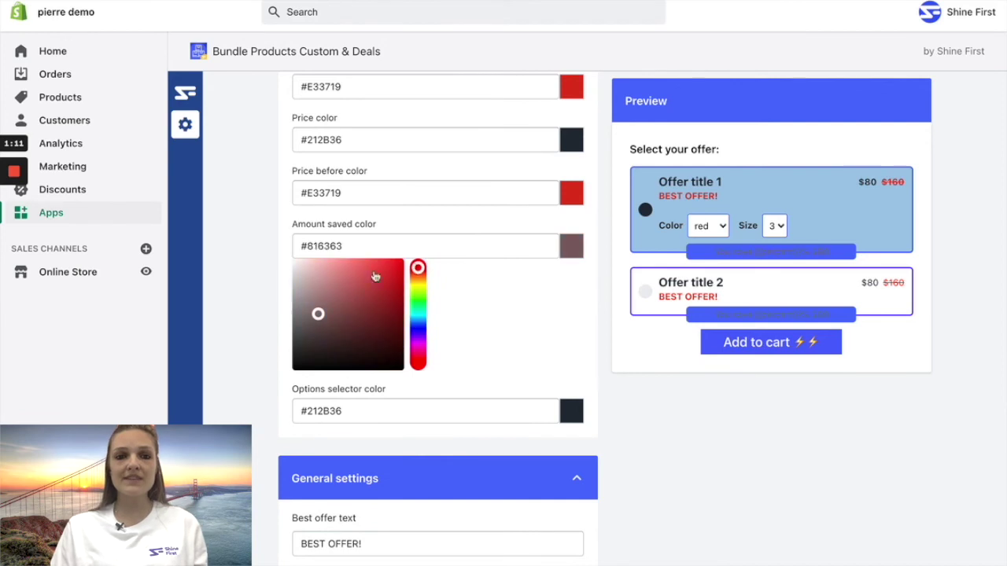
left_click(298, 271)
Replace the BEST OFFER! label with 'Best T Shirt Pack'.
scroll(447, 328, "down", 3)
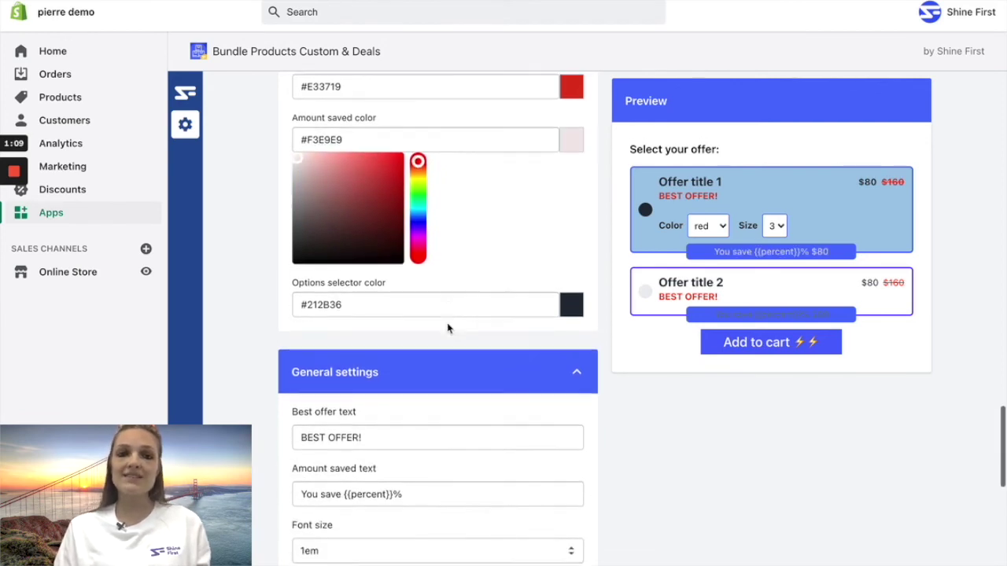
scroll(448, 328, "down", 3)
triple_click(415, 330)
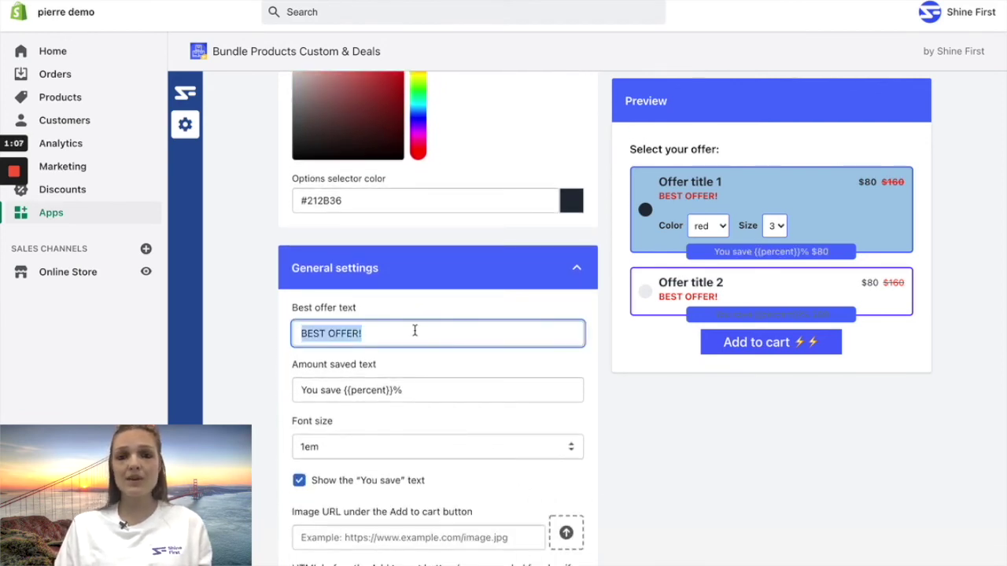
type("B")
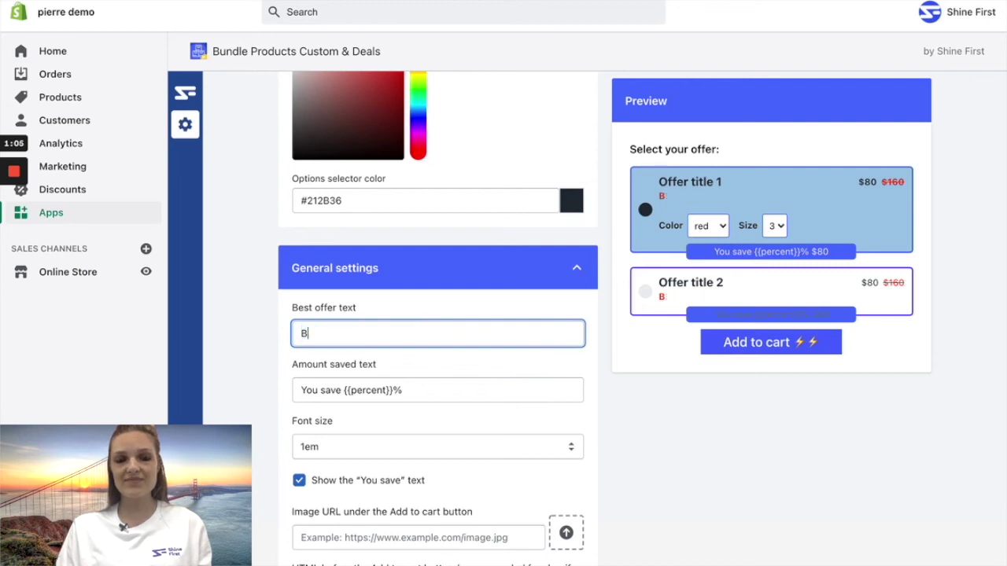
type("est ")
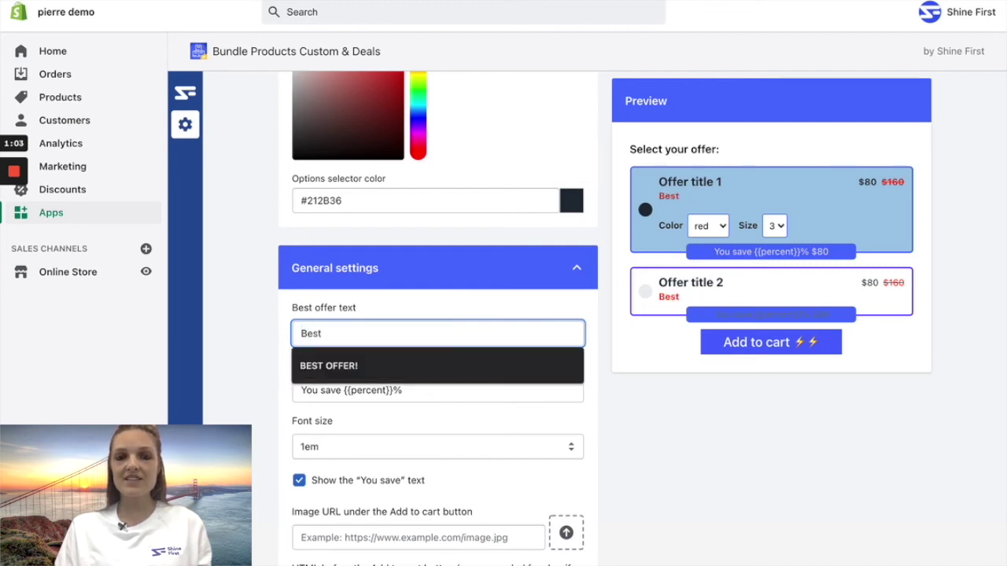
type("T Shirt Pack")
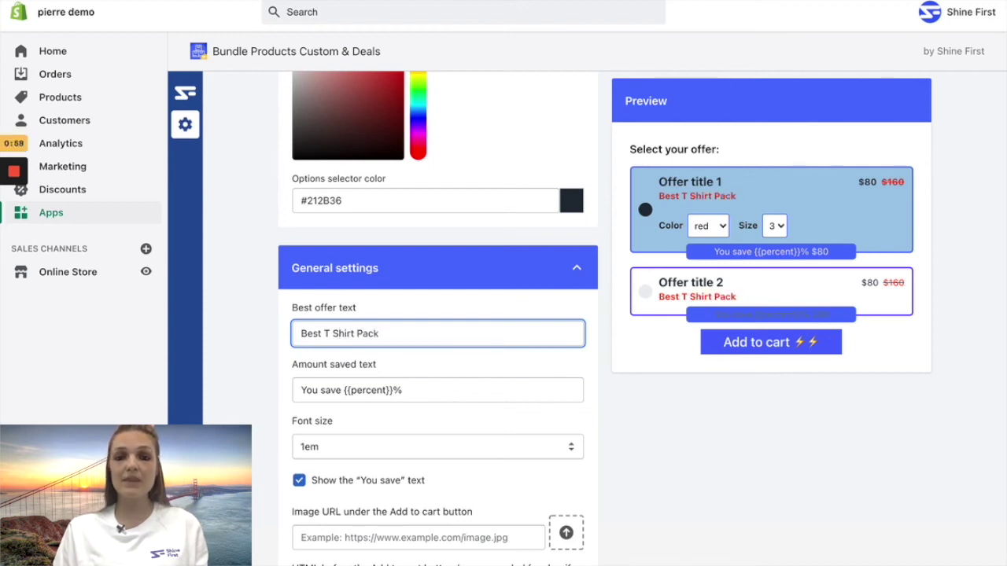
scroll(507, 426, "down", 2)
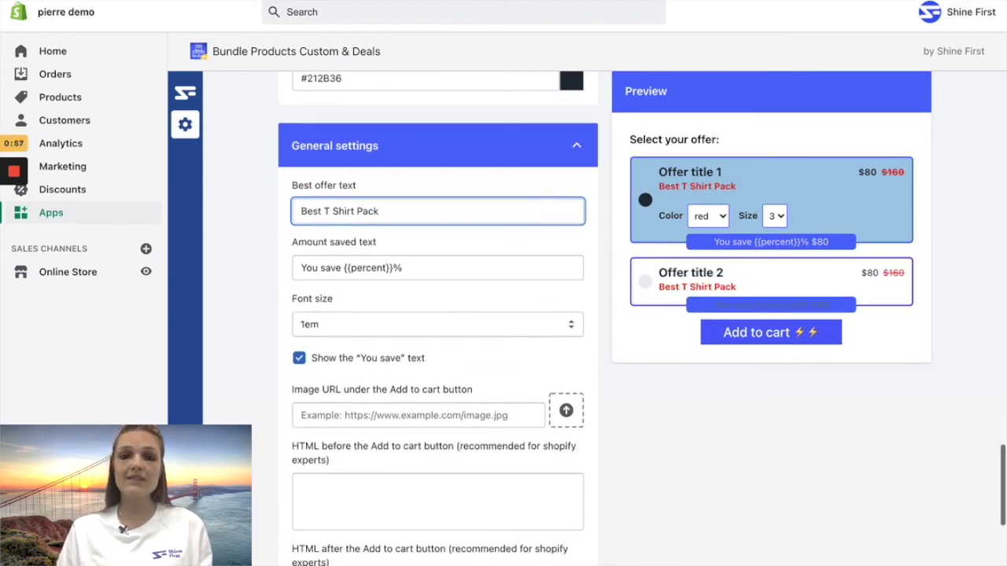
Upload logo-paypal.jpg as the image under the add-to-cart button.
left_click(565, 414)
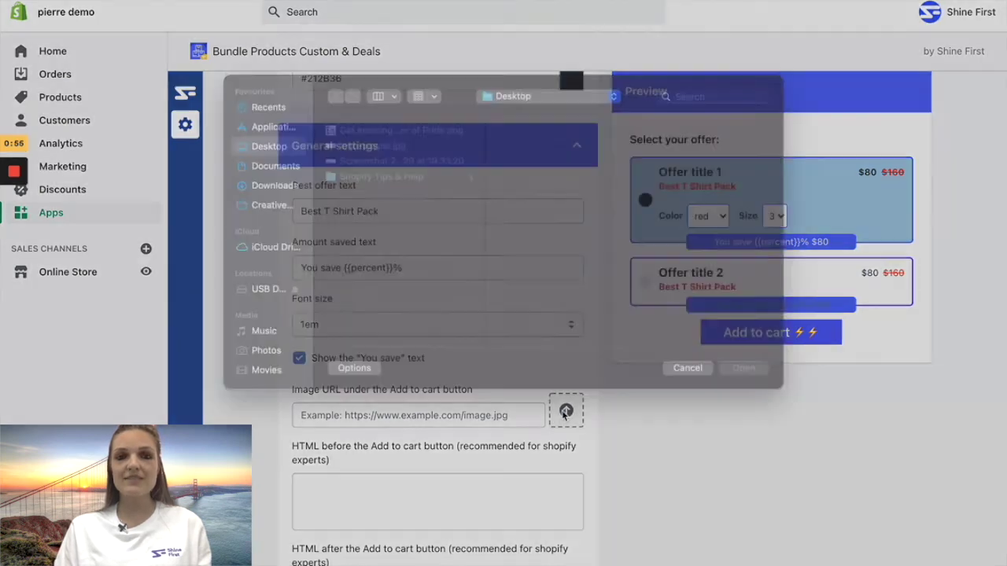
left_click(389, 167)
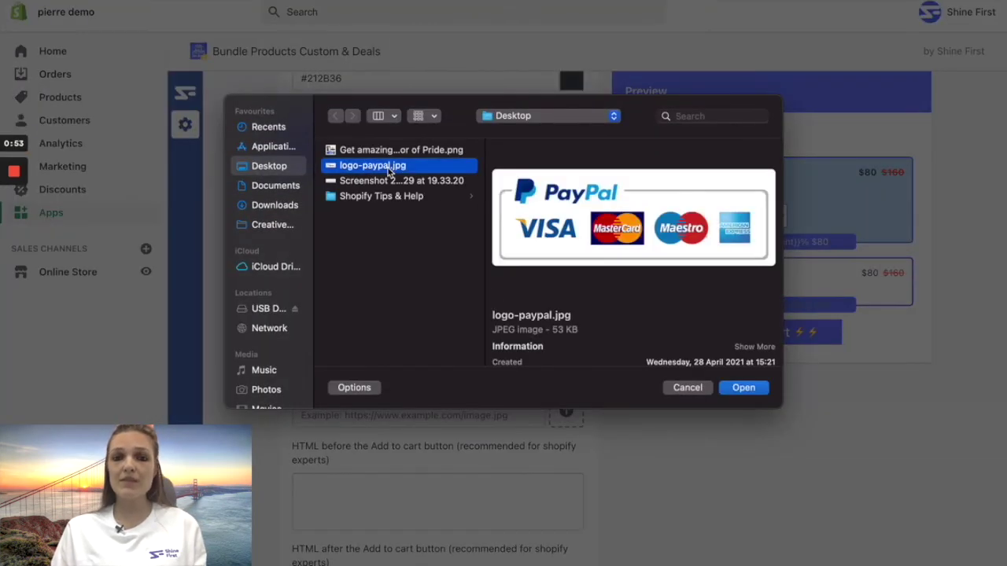
double_click(389, 167)
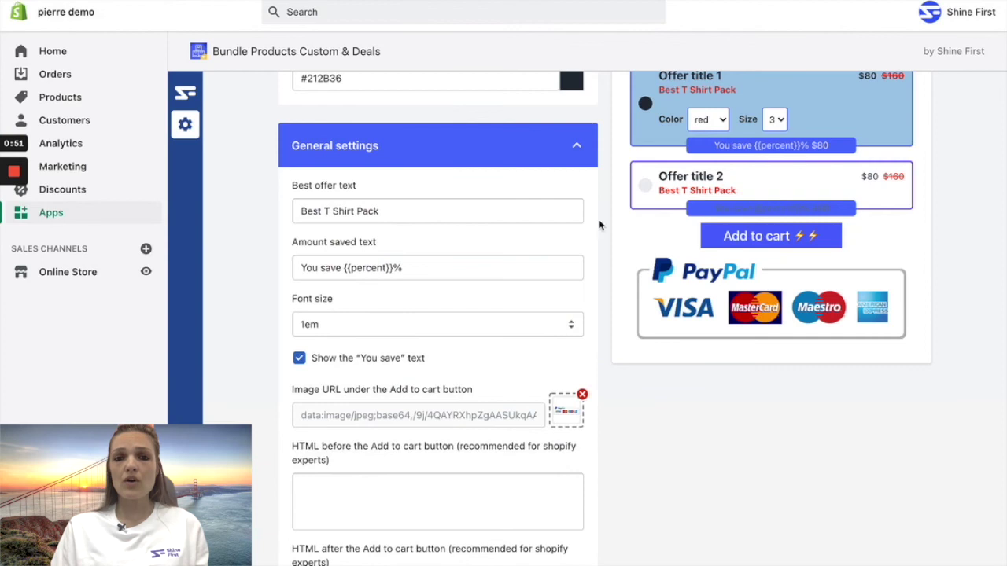
scroll(606, 242, "up", 1)
scroll(609, 267, "up", 2)
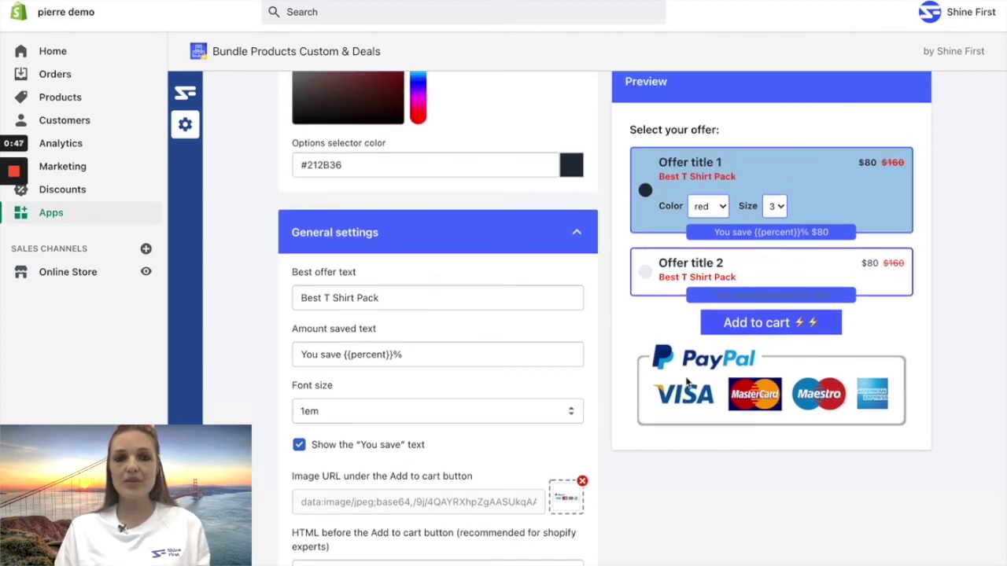
scroll(687, 382, "up", 2)
scroll(687, 382, "up", 1)
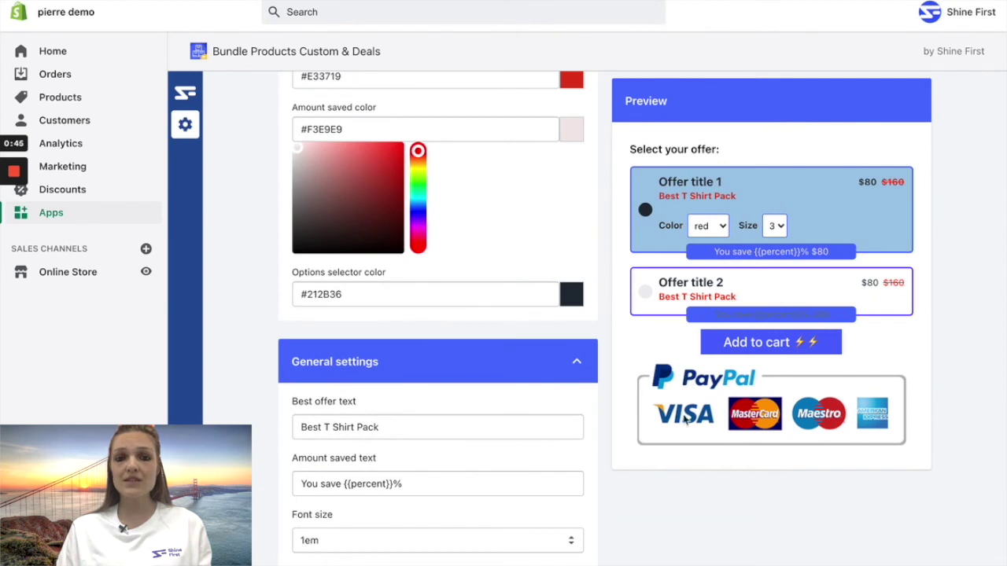
scroll(685, 420, "up", 4)
scroll(685, 420, "up", 3)
Save the T Shirt Bundle 1 design customization.
scroll(685, 420, "down", 8)
scroll(684, 420, "down", 4)
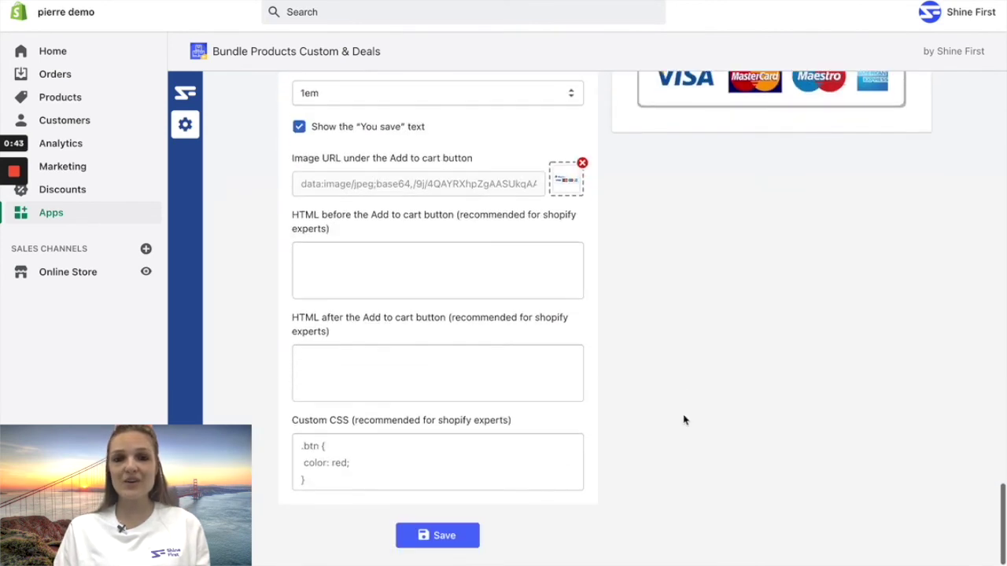
left_click(449, 543)
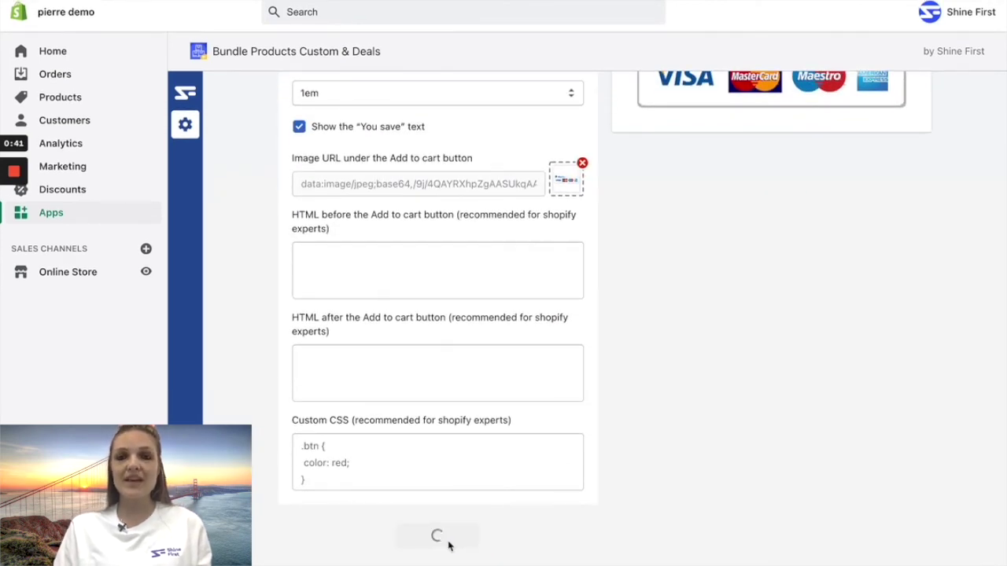
scroll(579, 413, "up", 4)
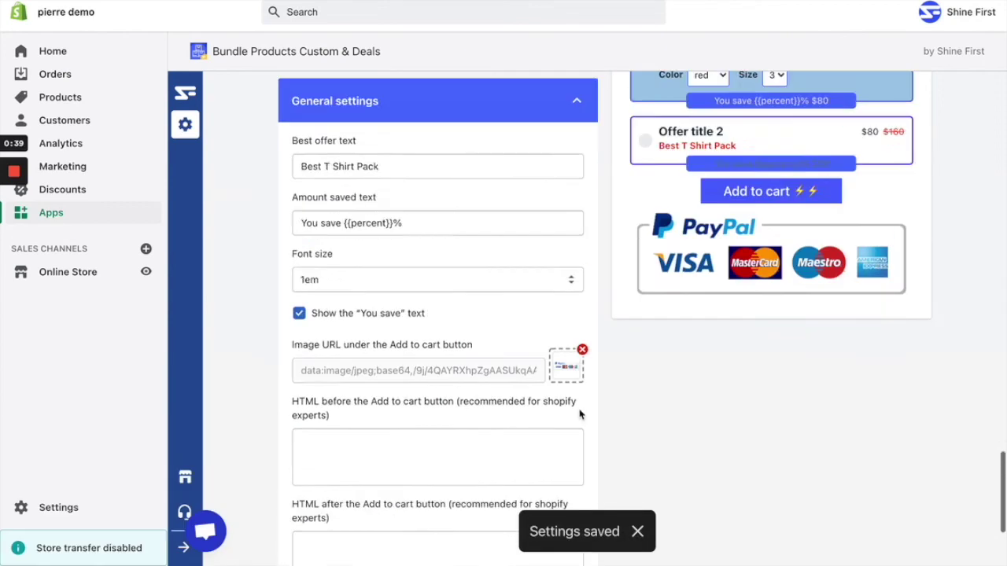
scroll(579, 413, "up", 5)
scroll(472, 315, "up", 5)
scroll(351, 216, "up", 5)
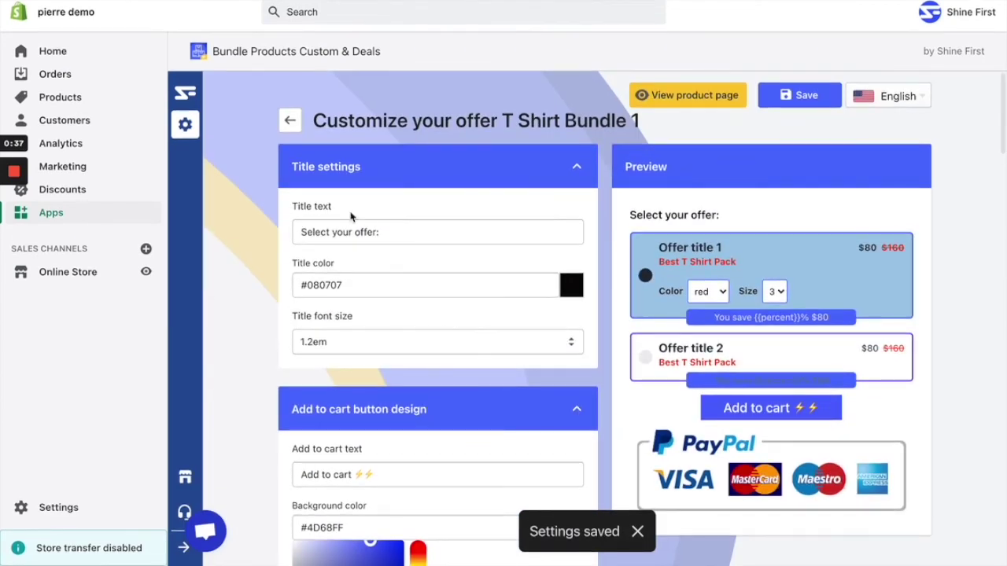
Set the T Shirt Bundle 1 offer group to enabled.
left_click(290, 118)
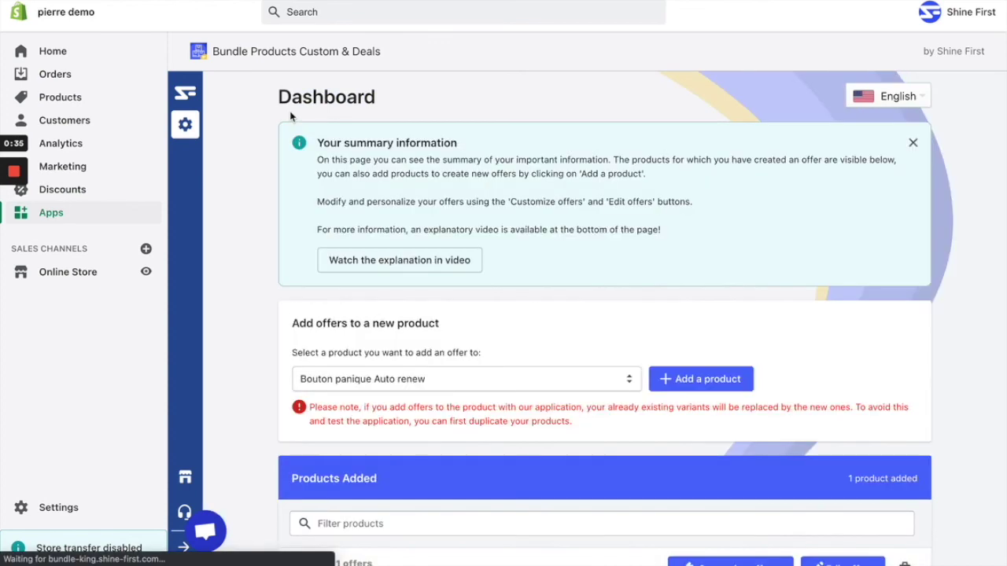
scroll(548, 244, "down", 2)
left_click(848, 472)
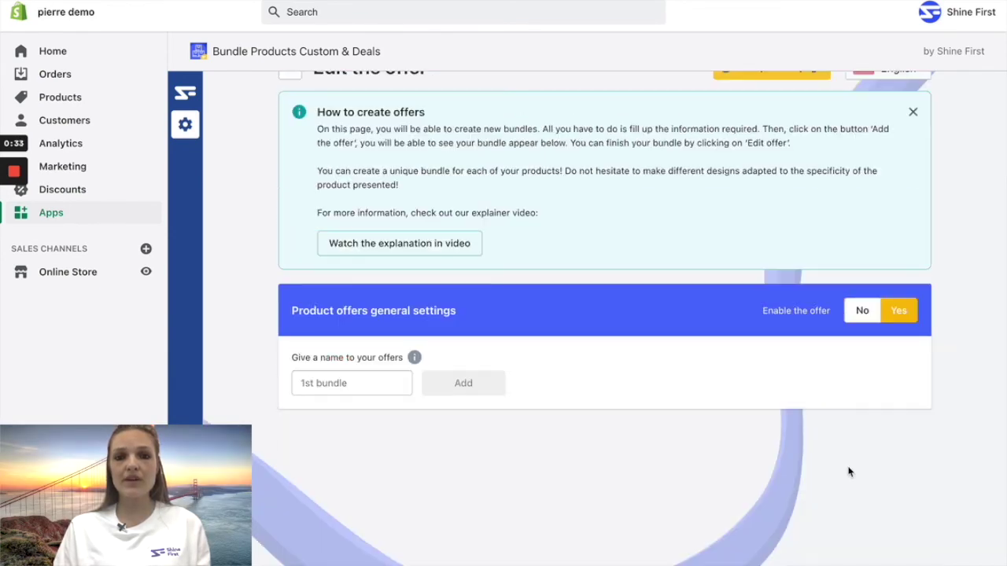
scroll(848, 456, "down", 1)
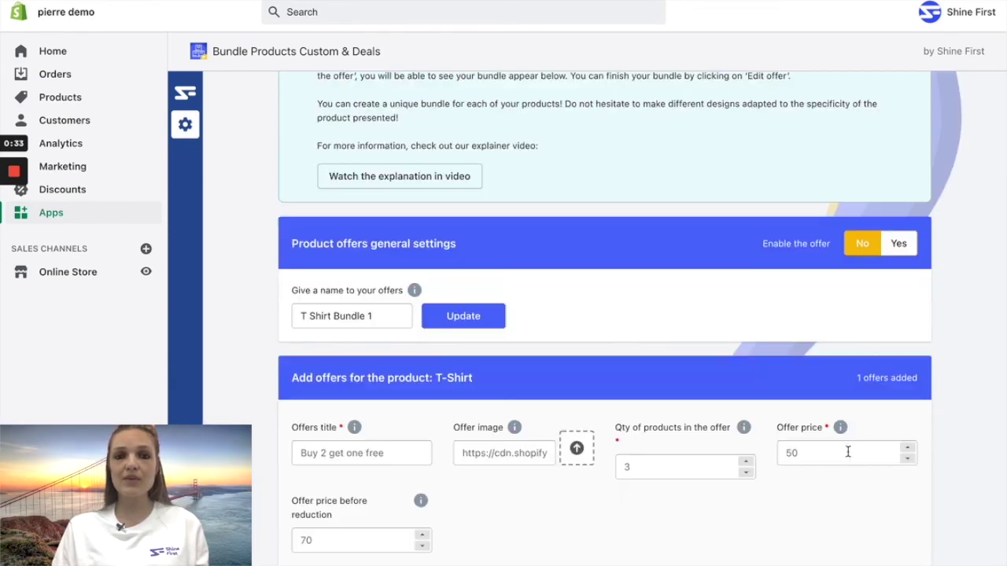
left_click(897, 245)
Turn on Display the Best offer title for Buy 1 get 1 FREE and save the edit.
scroll(600, 304, "down", 4)
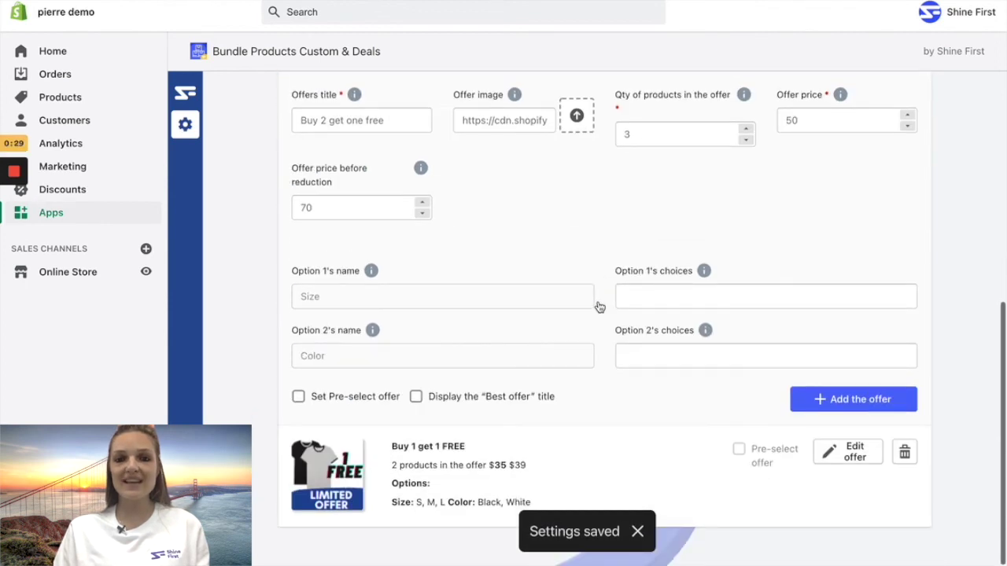
left_click(838, 452)
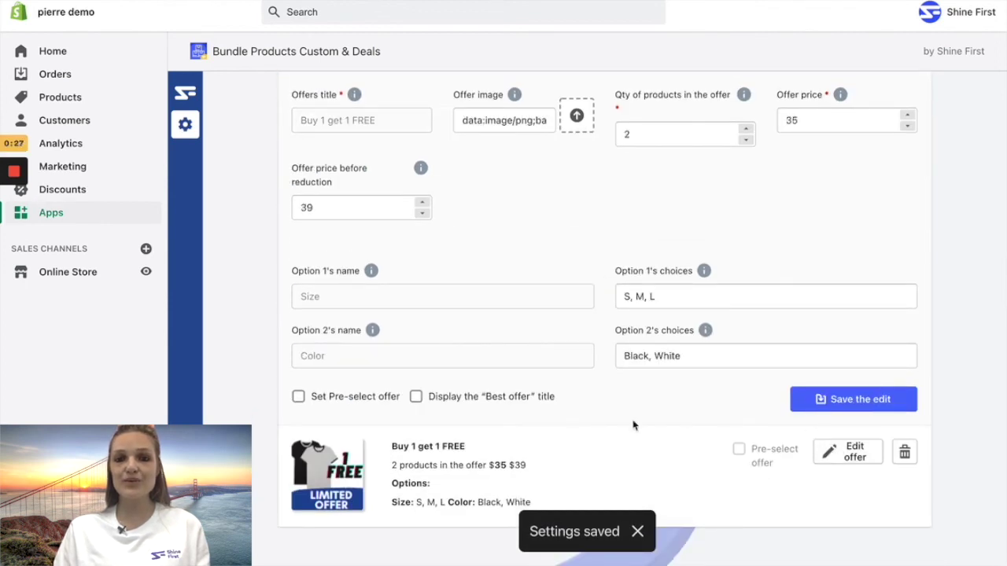
left_click(417, 401)
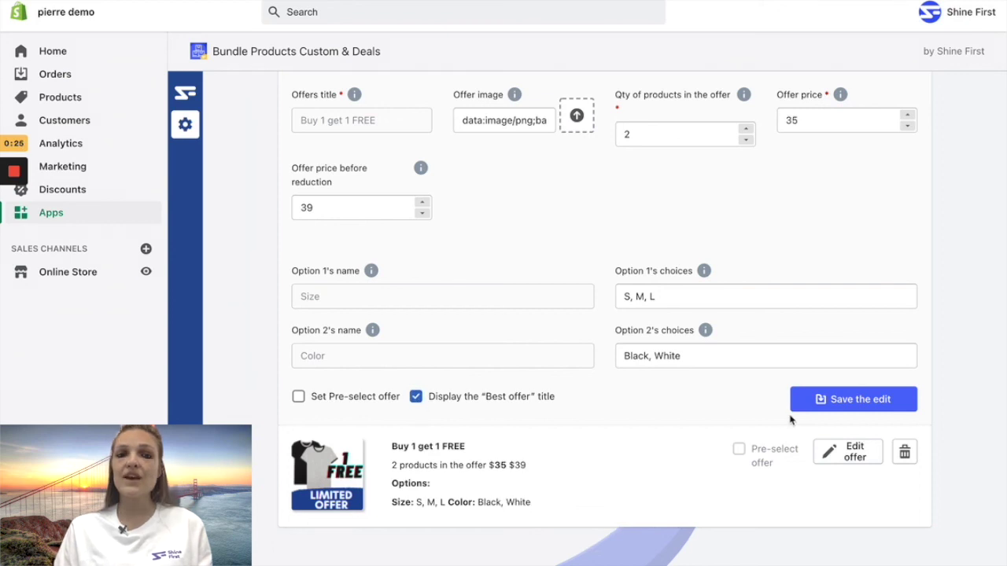
left_click(836, 400)
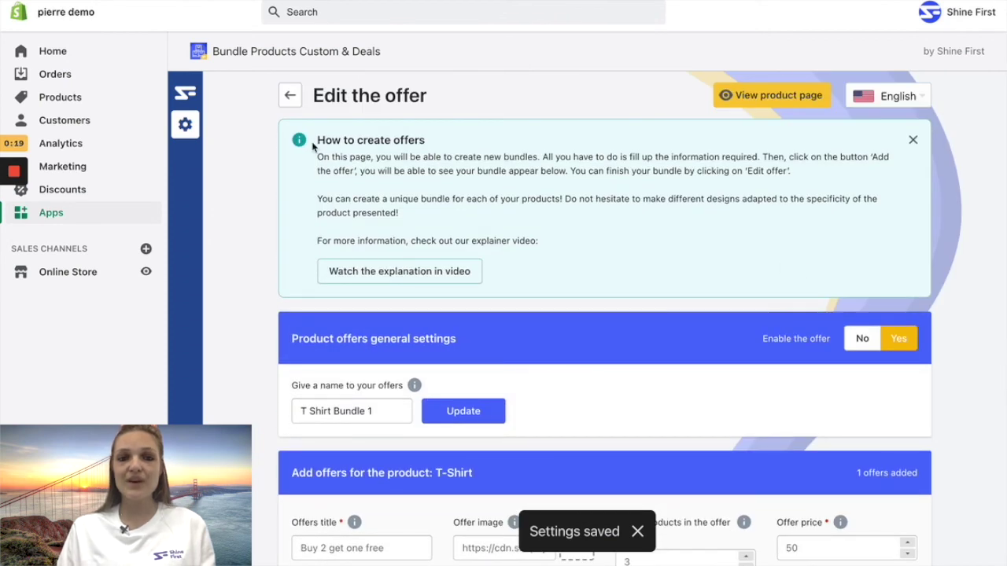
Go back to the dashboard and confirm the T-Shirt row shows T Shirt Bundle 1 enabled.
left_click(289, 98)
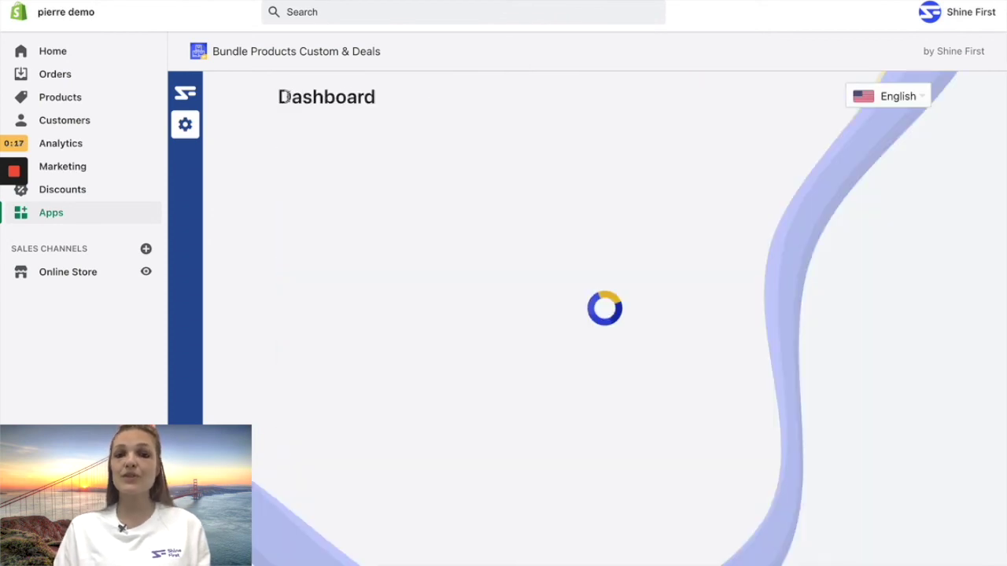
scroll(533, 223, "down", 2)
scroll(533, 223, "up", 1)
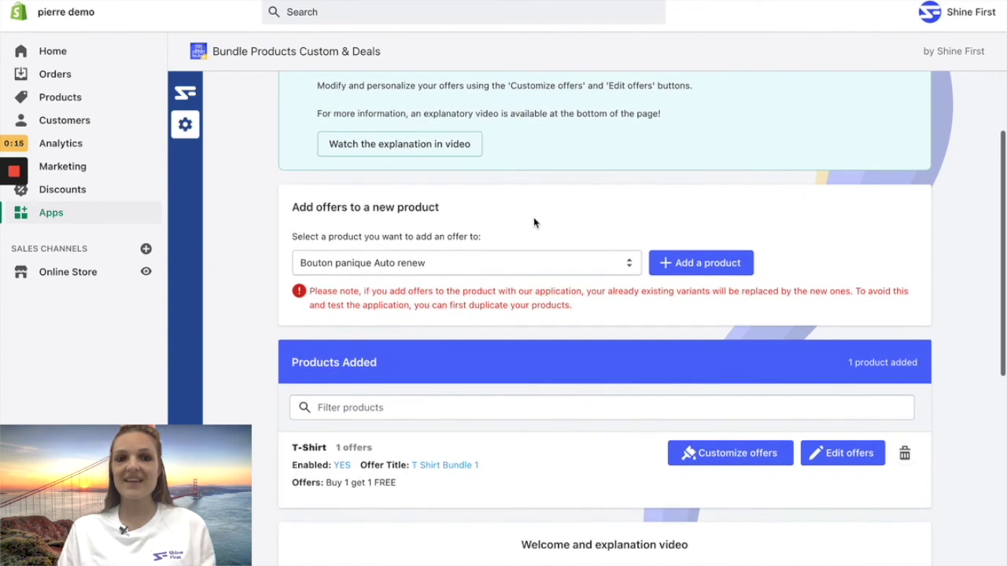
scroll(534, 222, "up", 1)
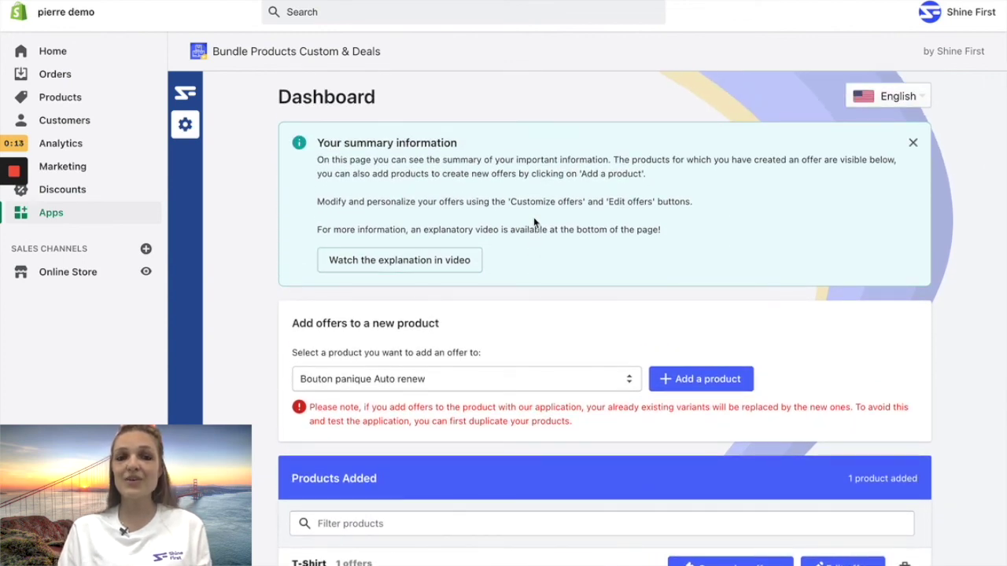